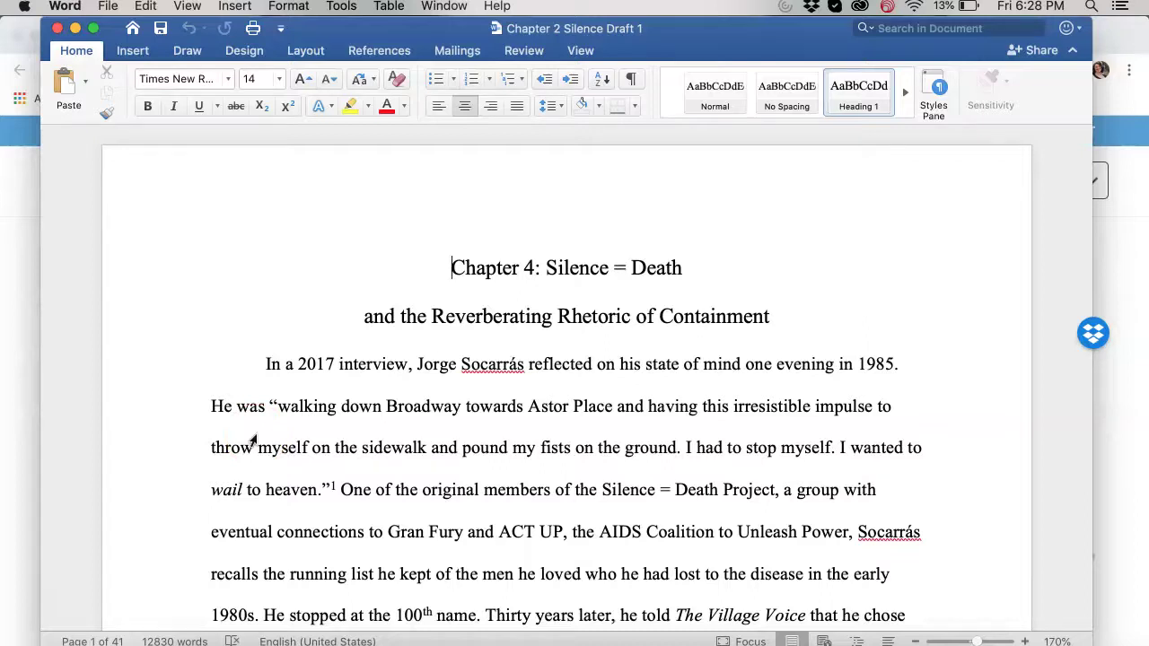
Switch to the Review tools and show the Sidebar choices under the View menu
left_click(293, 279)
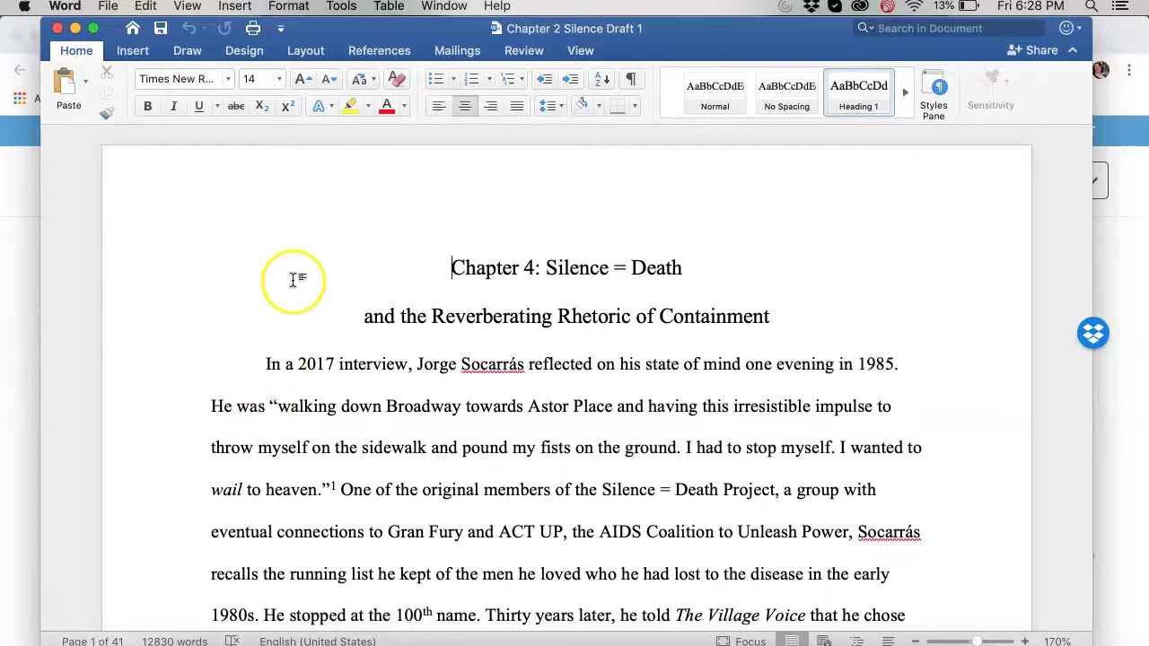
left_click(398, 166)
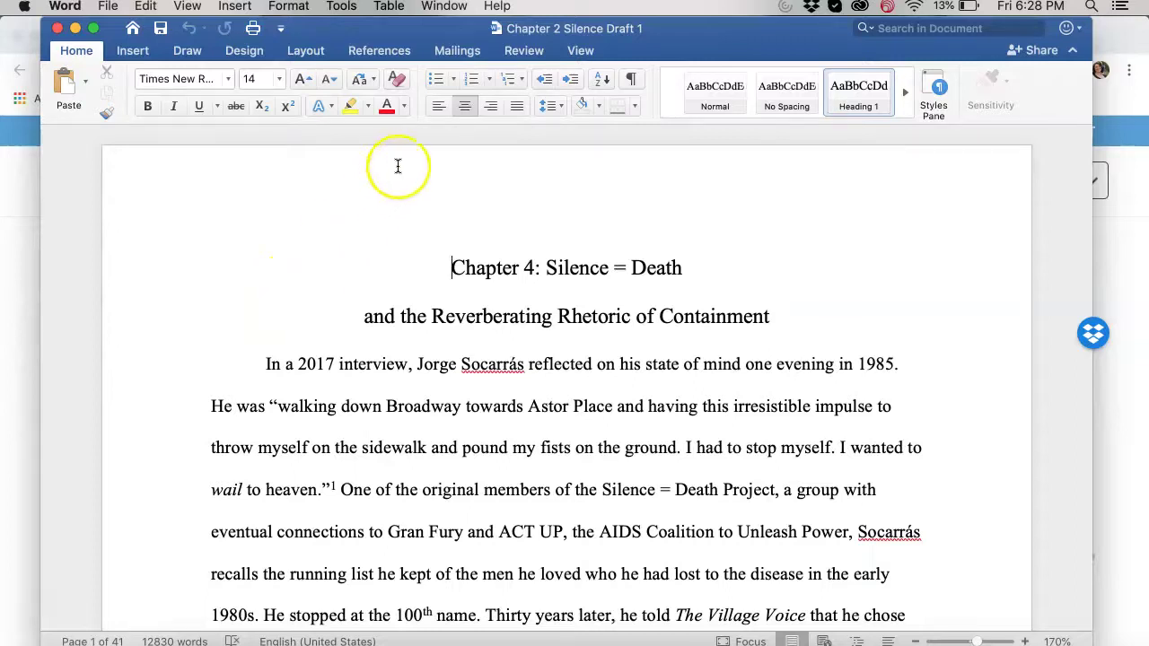
left_click(523, 51)
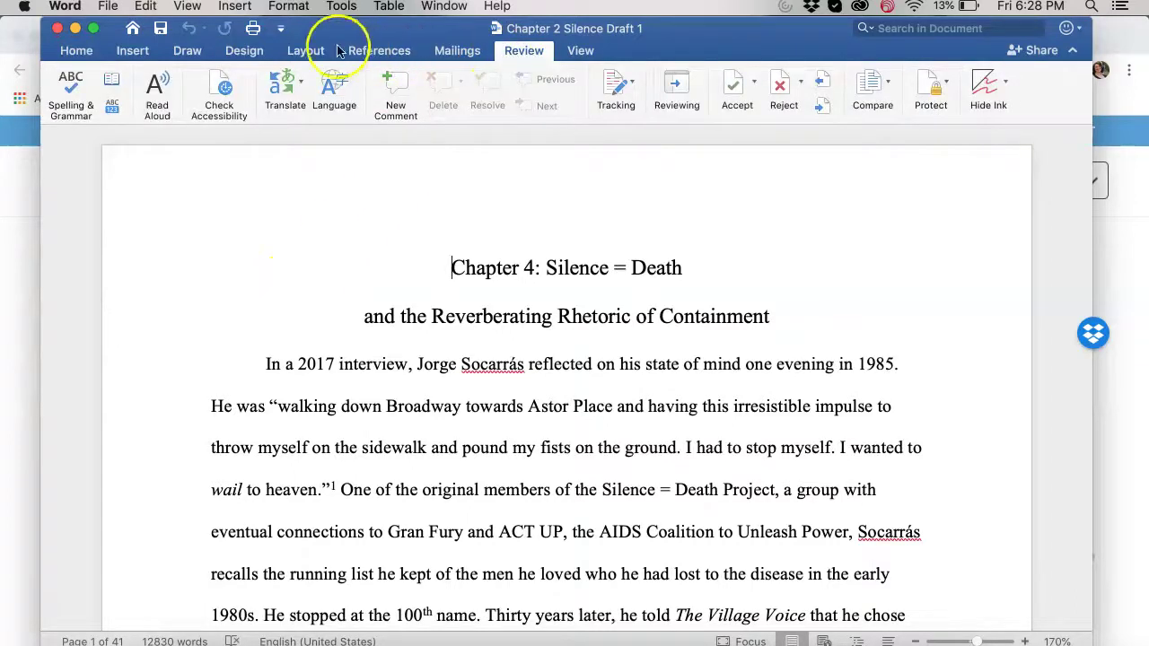
left_click(184, 6)
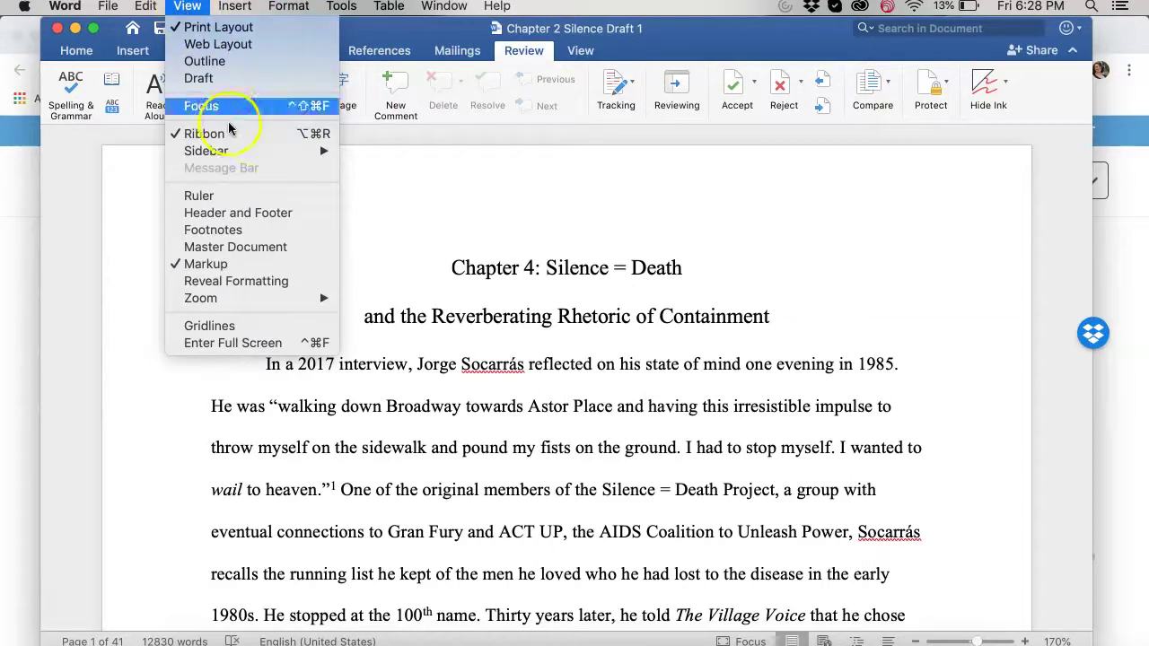
mouse_move(244, 155)
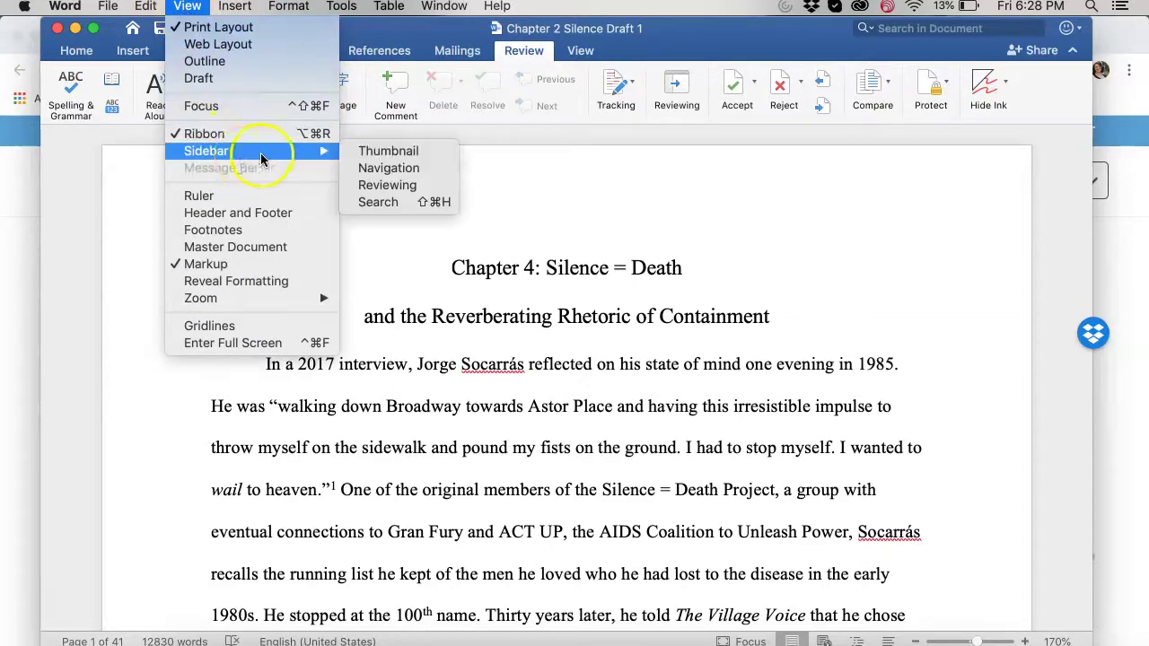
Open the Navigation sidebar and jump to the Rhetoric of Silence, HIV and AIDS Activism, and Silence Came to Equal Death sections
left_click(419, 170)
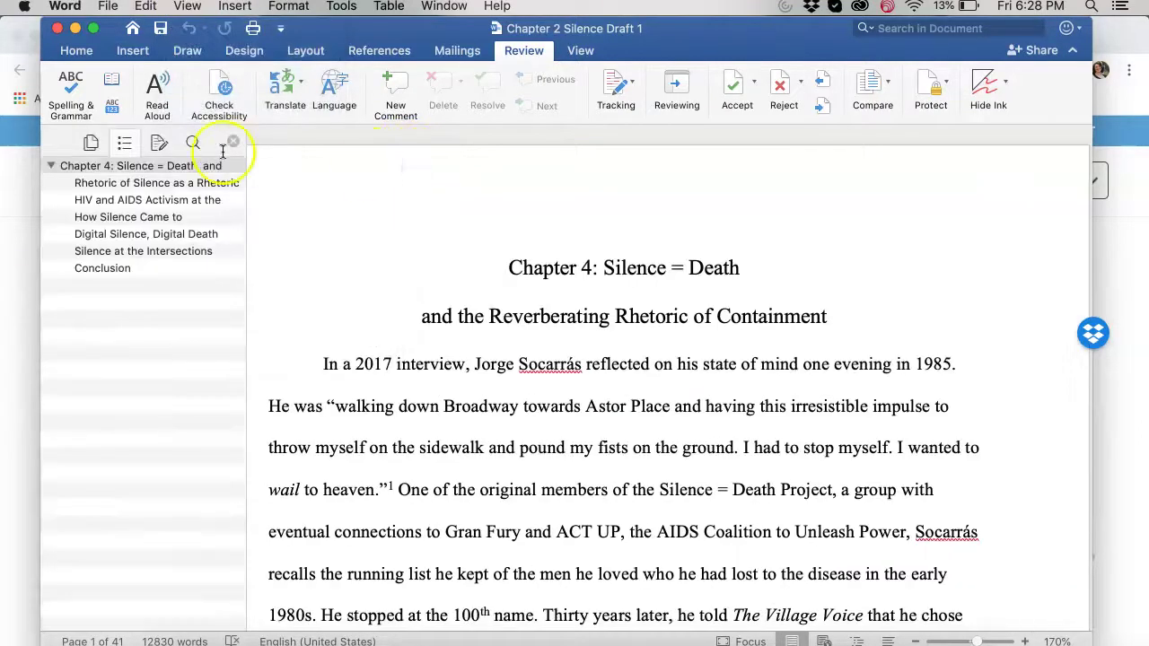
left_click(137, 184)
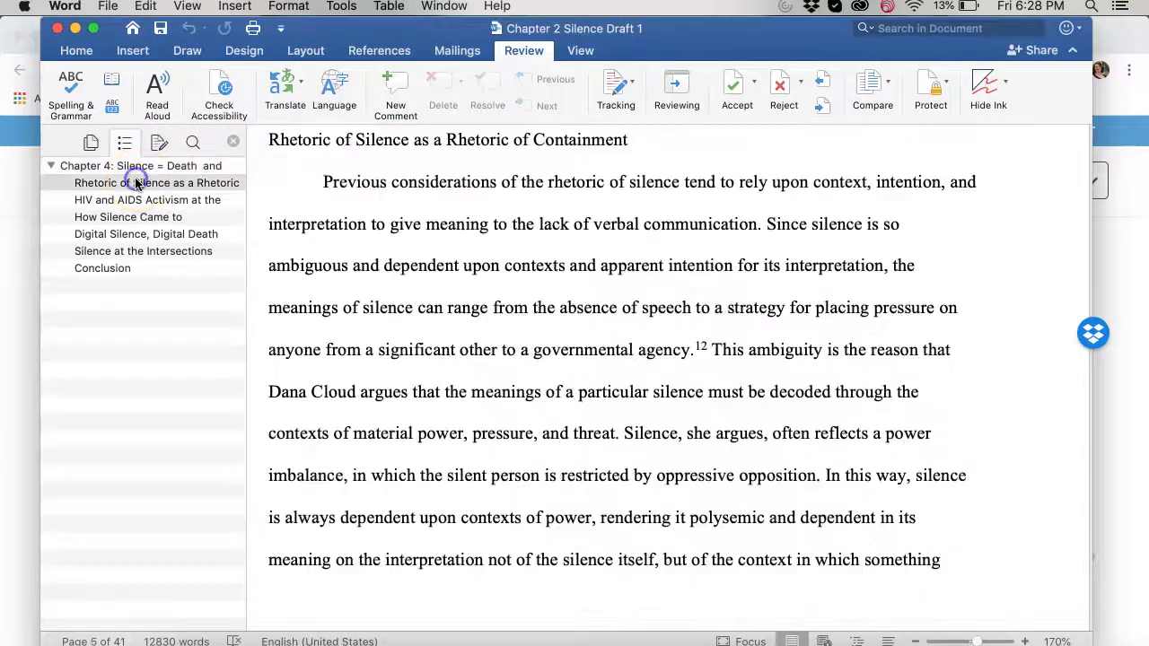
left_click(136, 202)
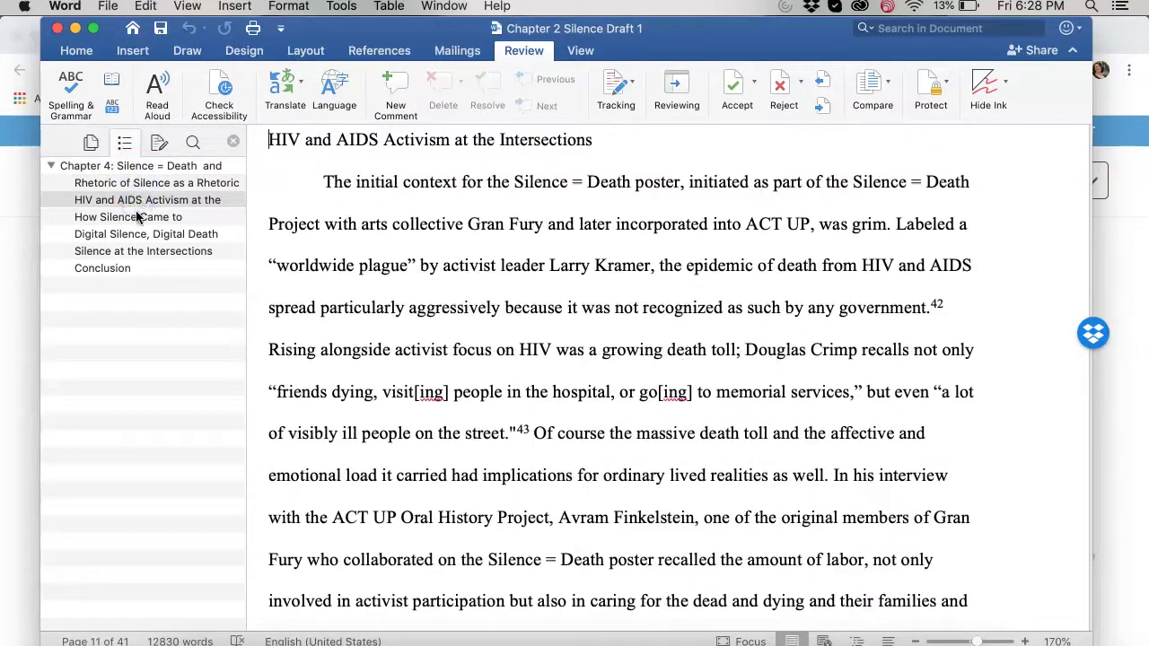
left_click(138, 218)
scroll(264, 256, "up", 2)
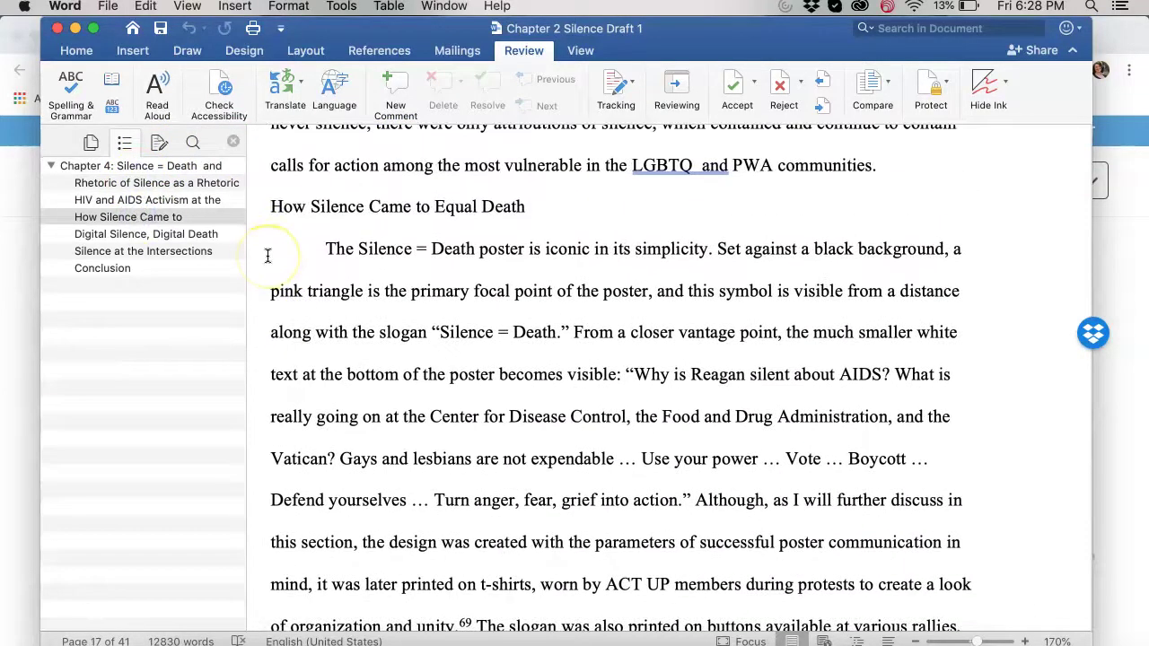
Collapse the heading tree, close the navigation sidebar and return to the chapter title
left_click(49, 168)
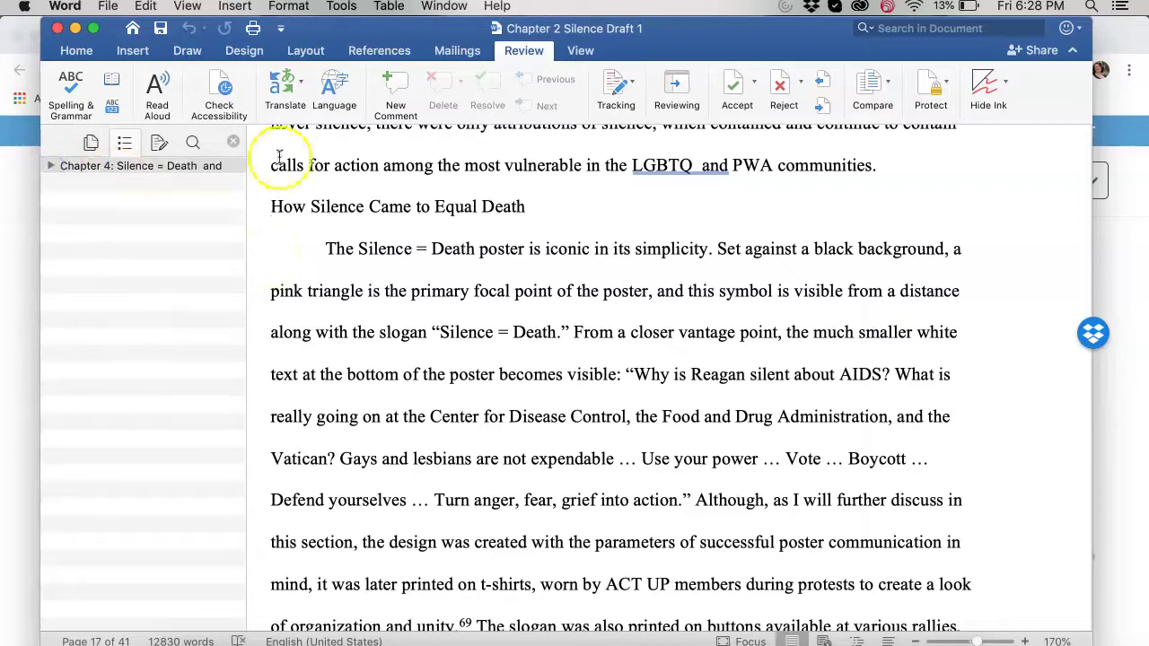
left_click(233, 142)
scroll(418, 261, "up", 15)
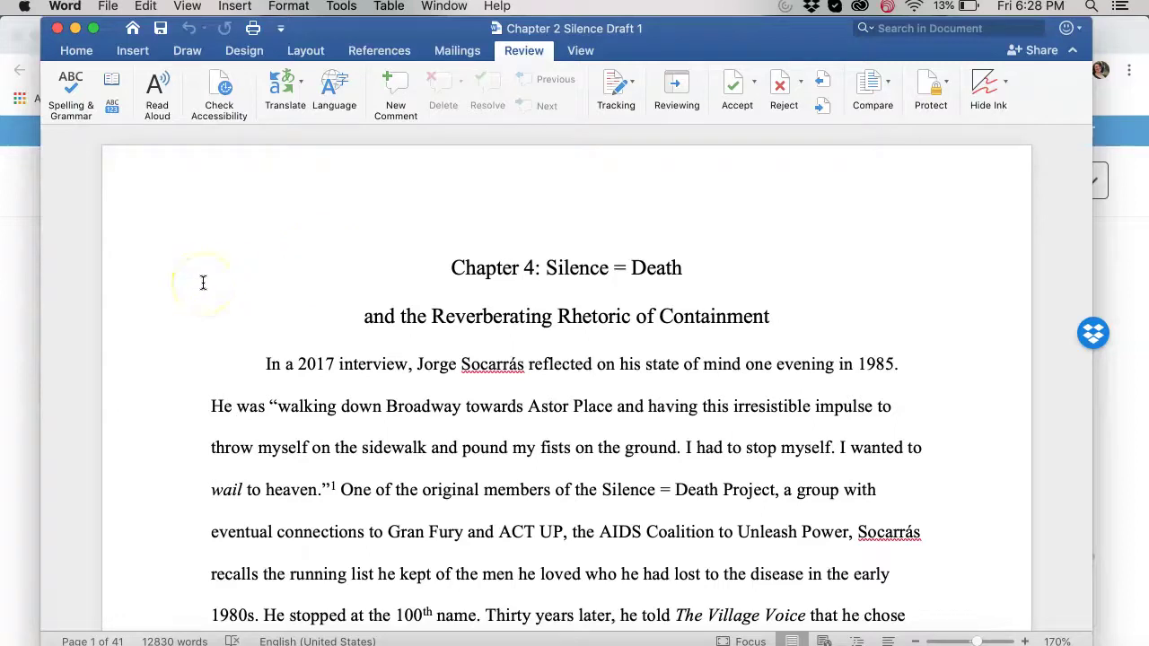
With the Home tools showing, select both Chapter 4 title lines and widen the window to the screen edge
left_click(811, 328)
left_click(74, 50)
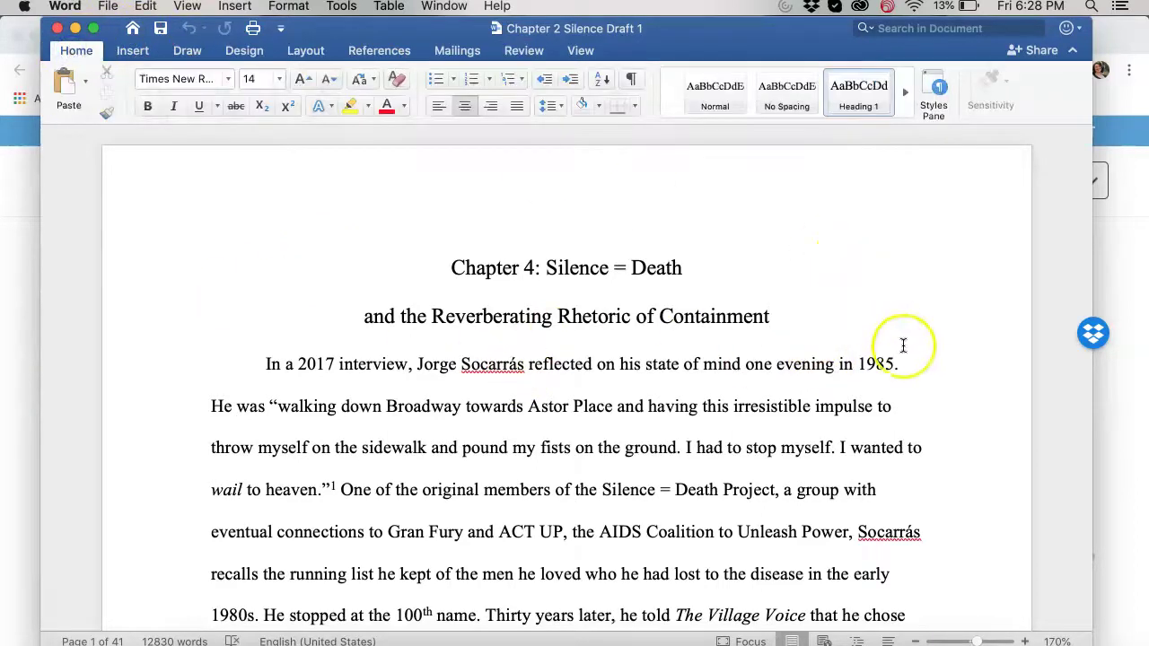
left_click(843, 320)
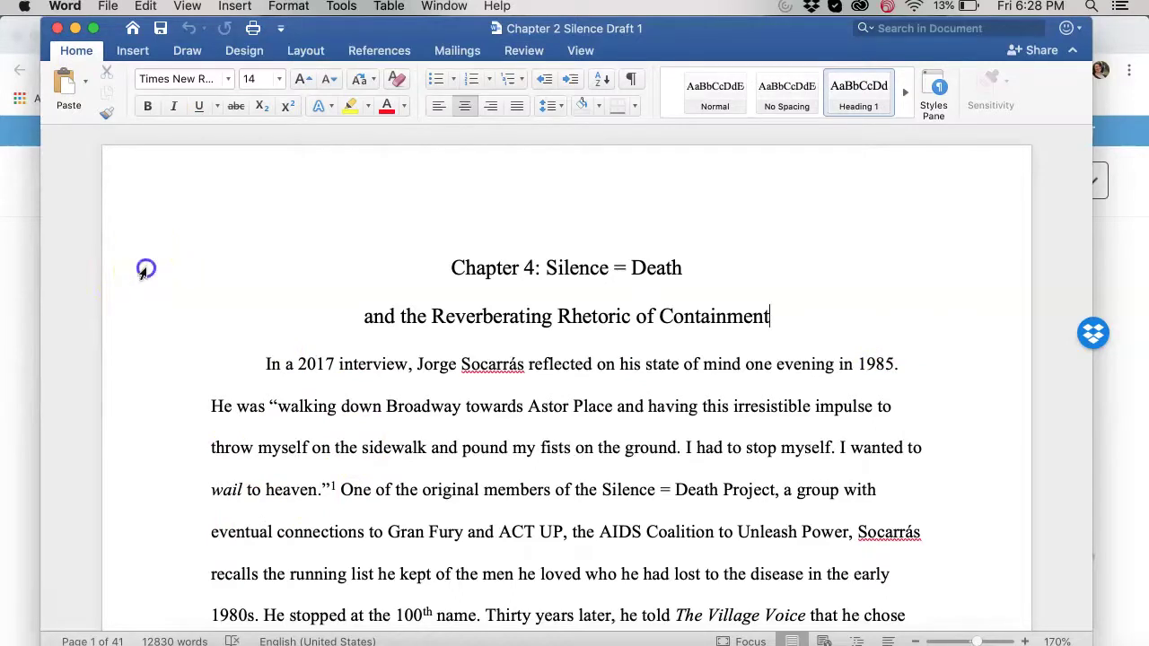
left_click_drag(145, 269, 146, 309)
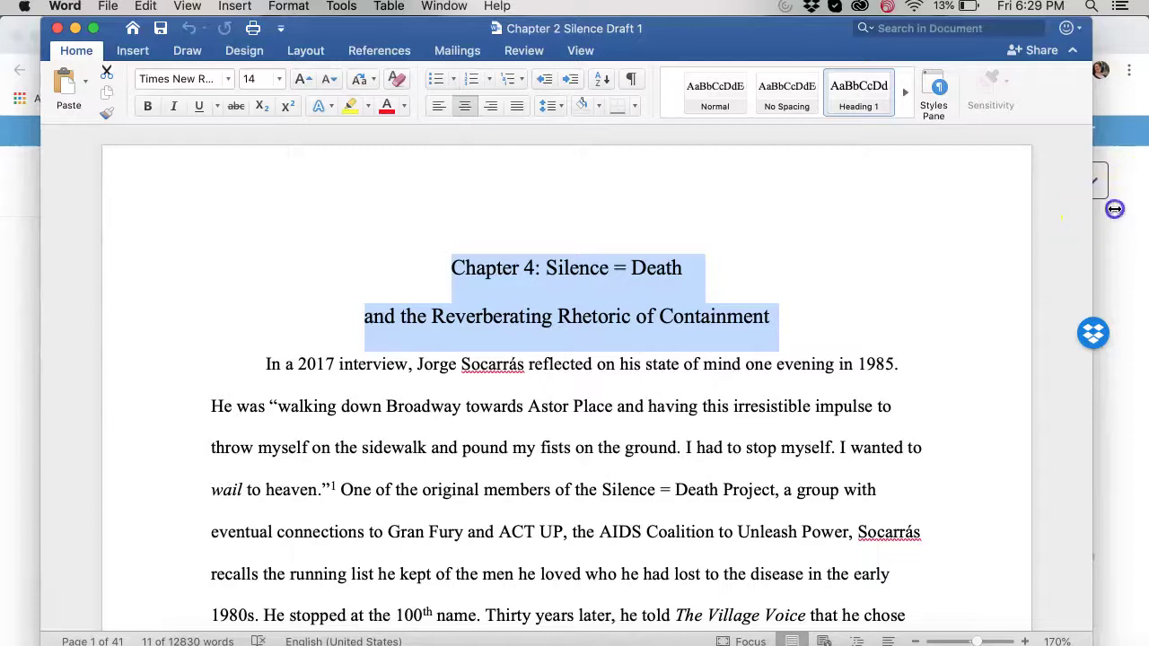
left_click_drag(1092, 209, 1135, 186)
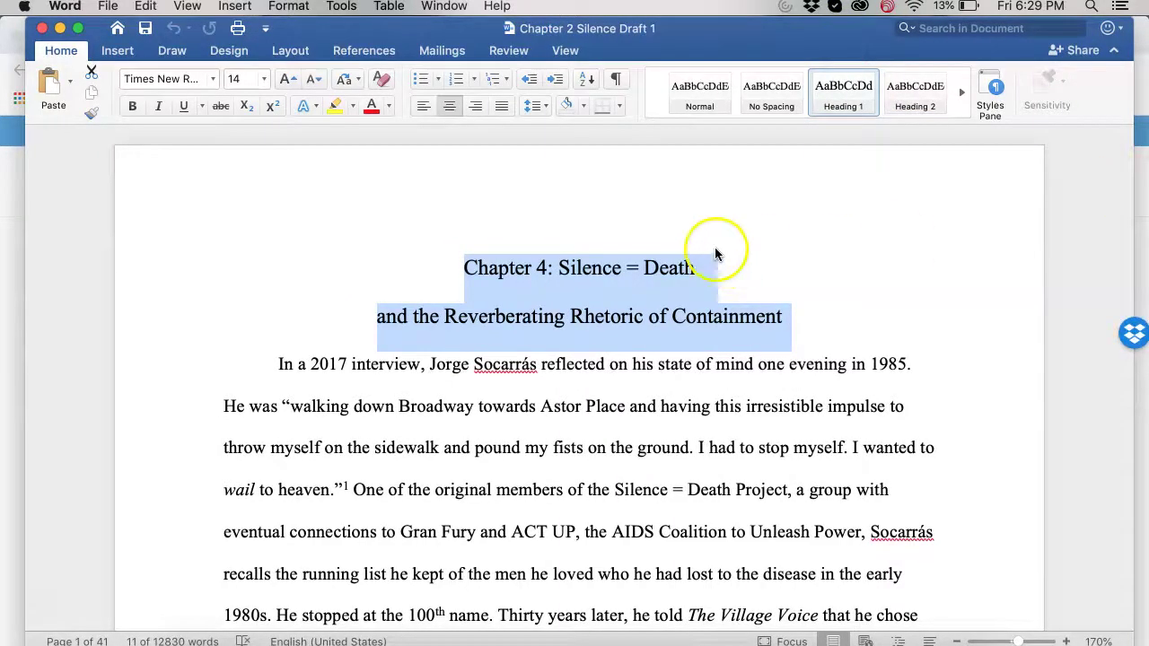
left_click_drag(142, 283, 145, 315)
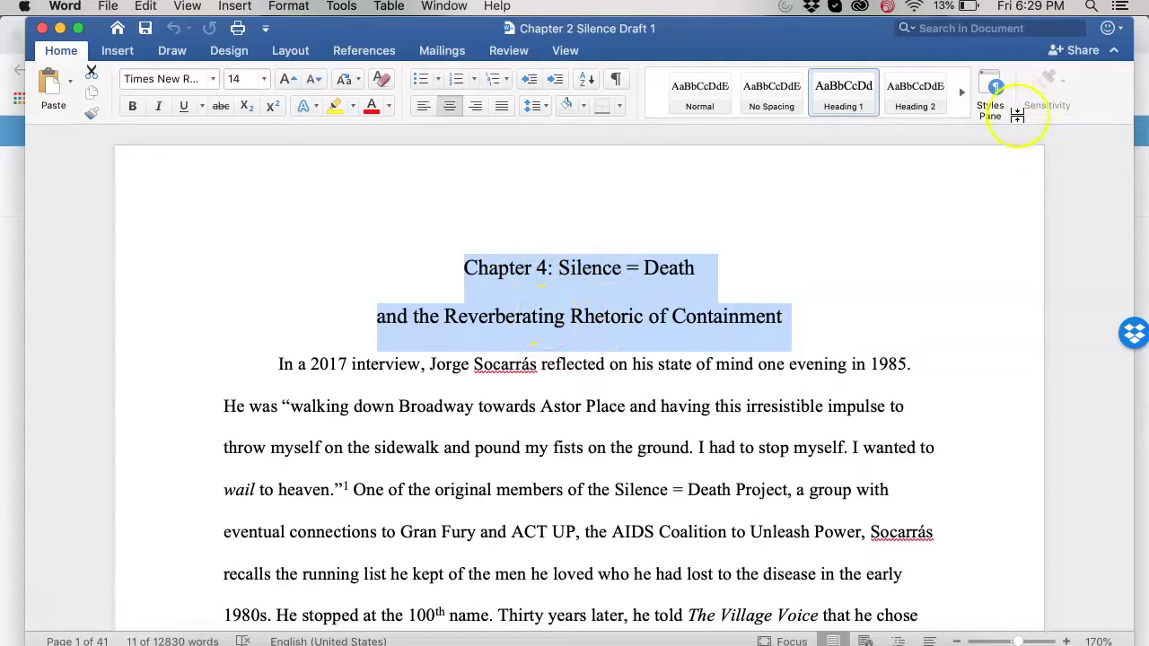
Update Heading 1 in the Styles pane to match the title's 14 pt, centered, double-spaced formatting
left_click(994, 90)
left_click(994, 89)
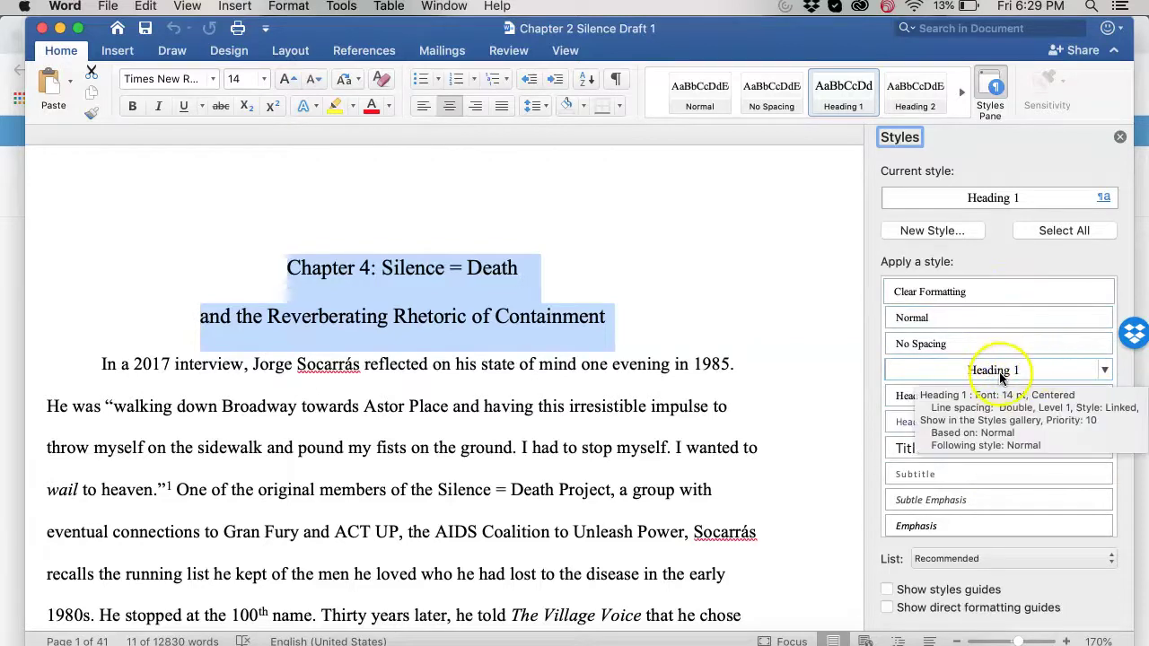
left_click(1107, 371)
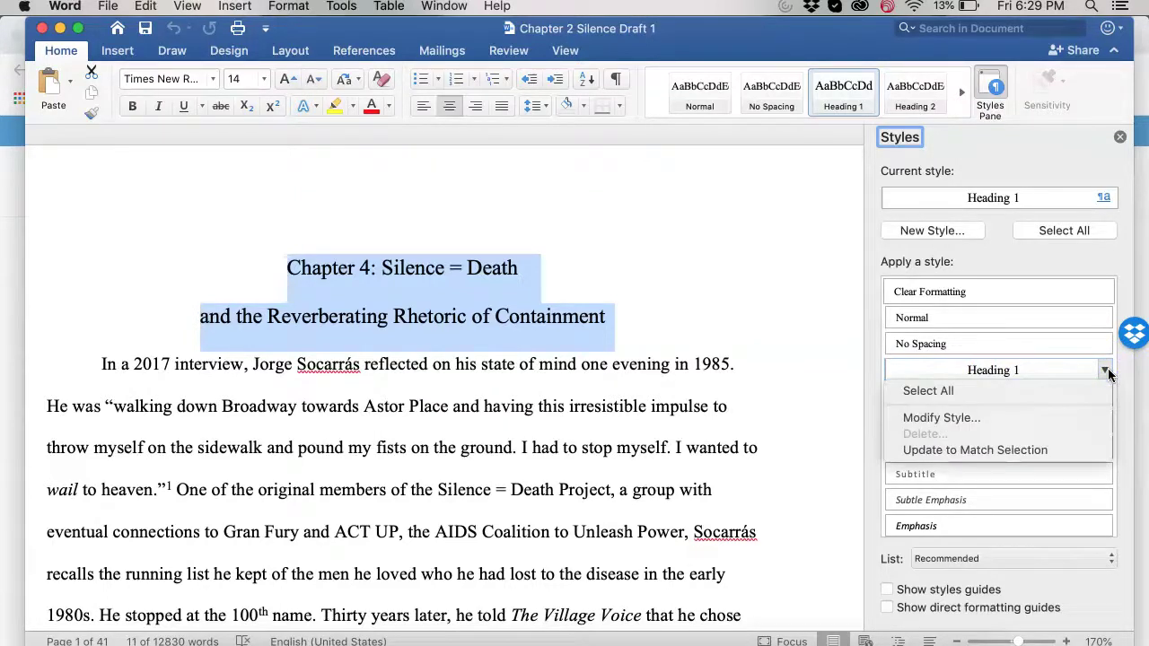
left_click(1055, 451)
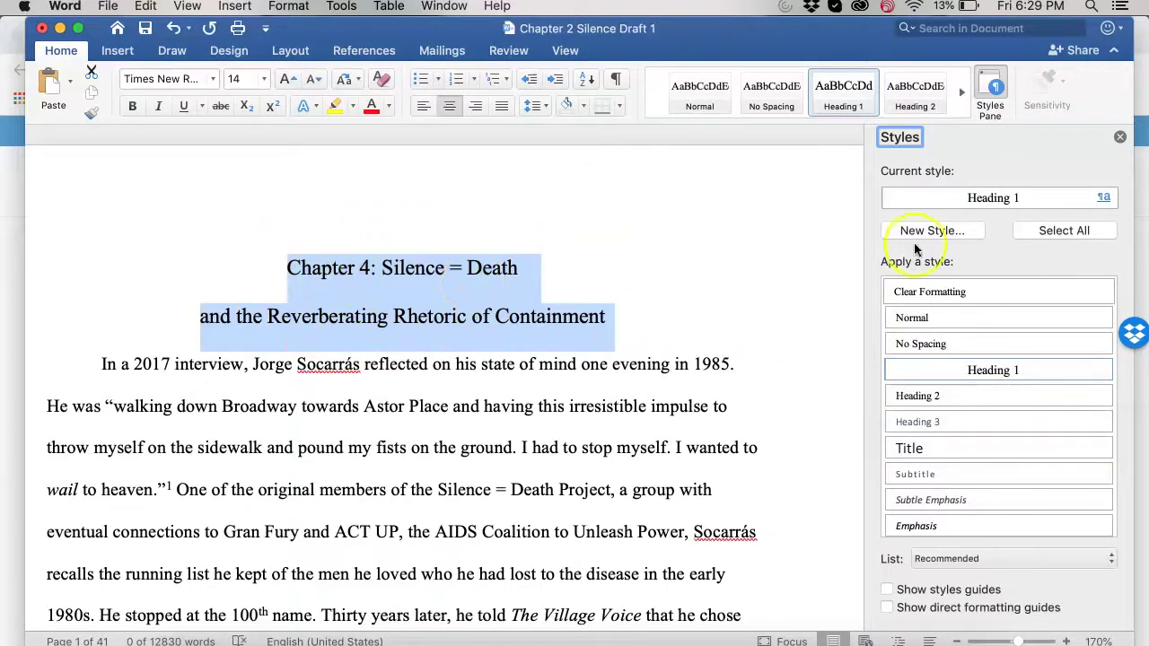
mouse_move(991, 373)
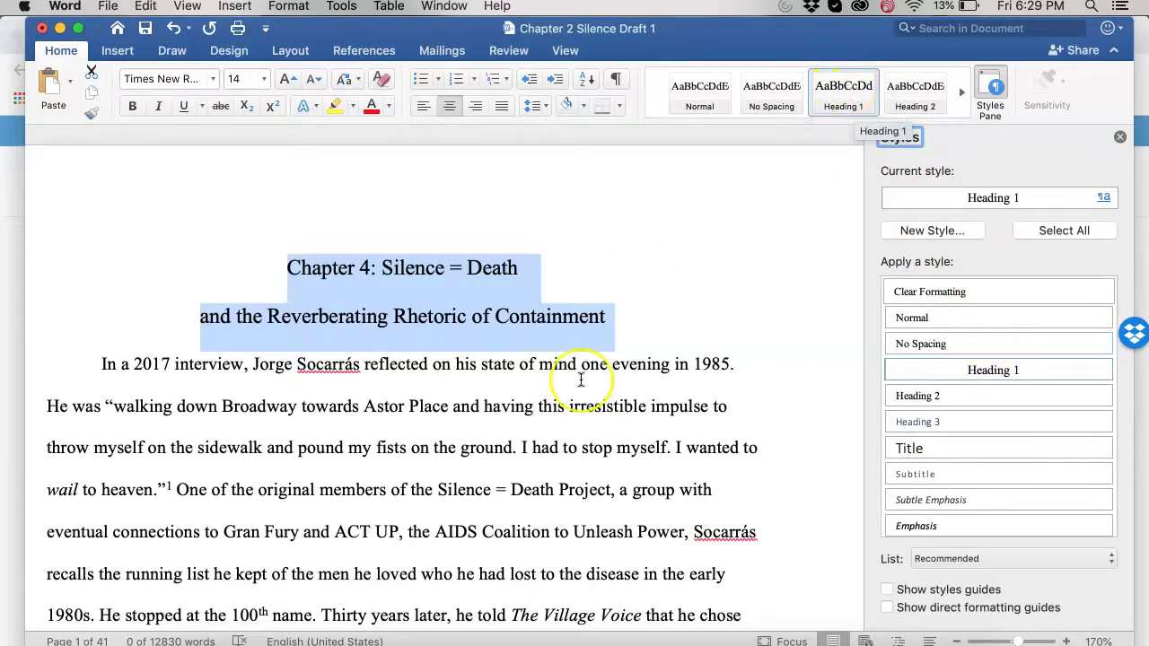
Select the whole 'Rhetoric of Silence as a Rhetoric of Containment' heading
scroll(574, 368, "down", 15)
scroll(582, 378, "down", 20)
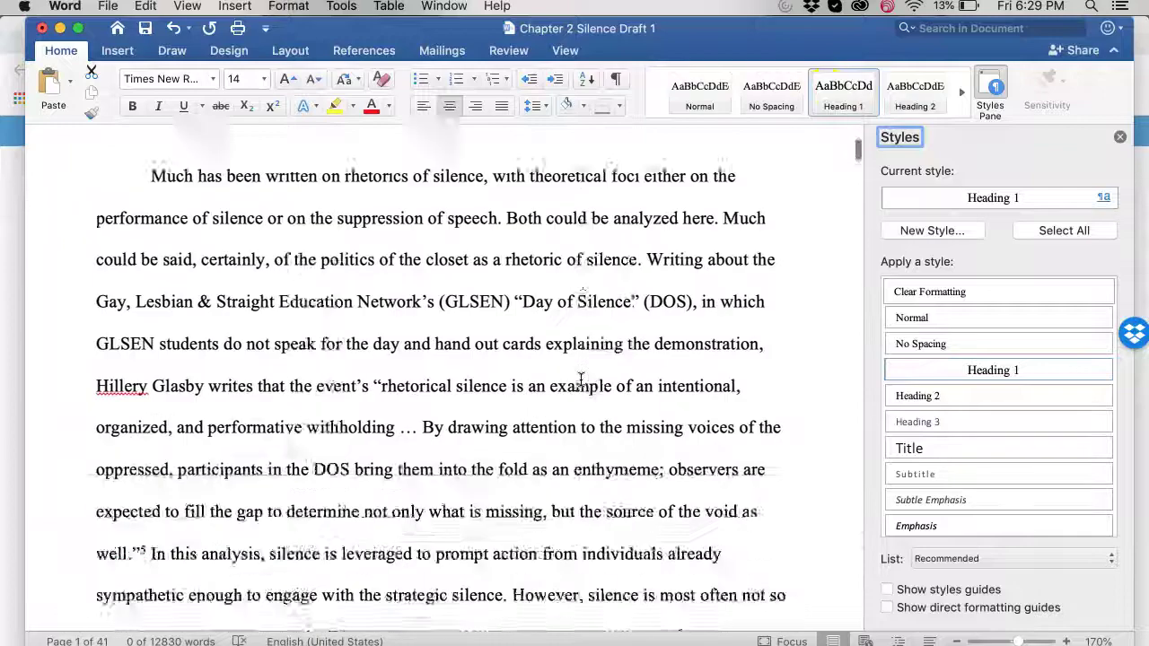
scroll(581, 381, "down", 20)
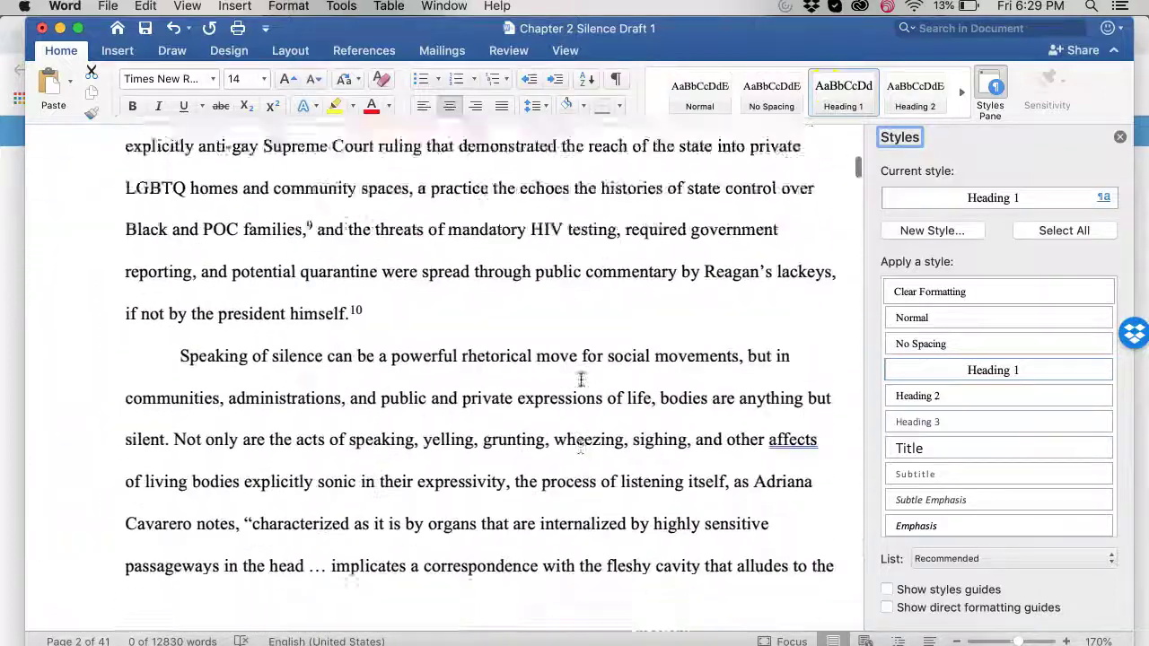
scroll(580, 381, "down", 20)
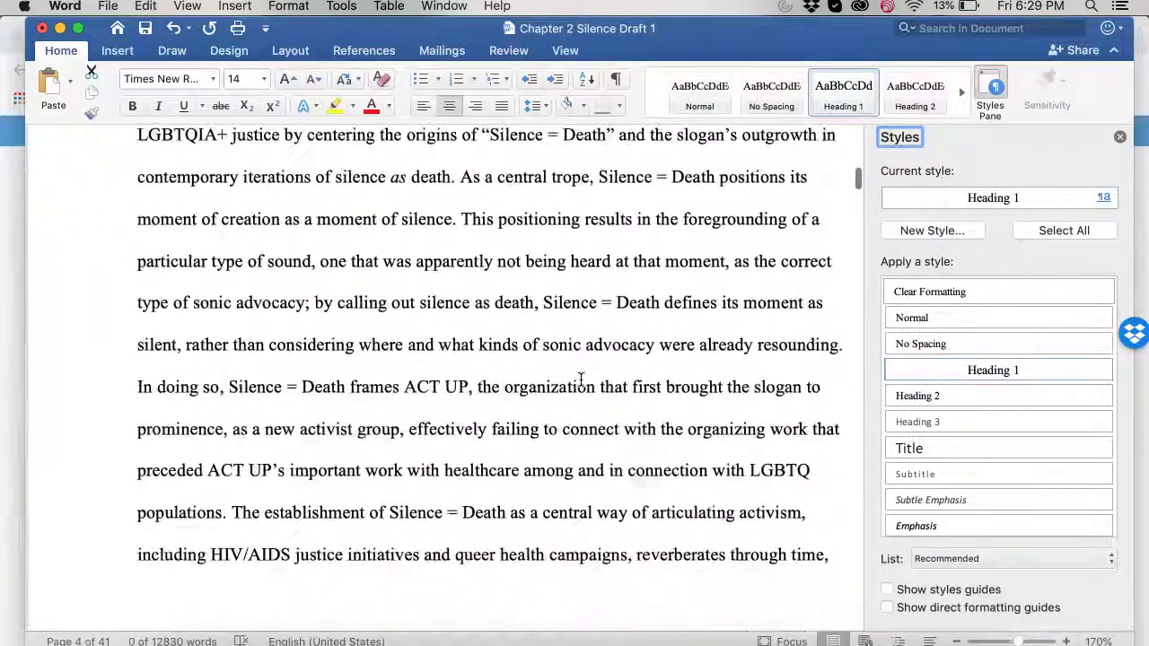
scroll(581, 381, "down", 2)
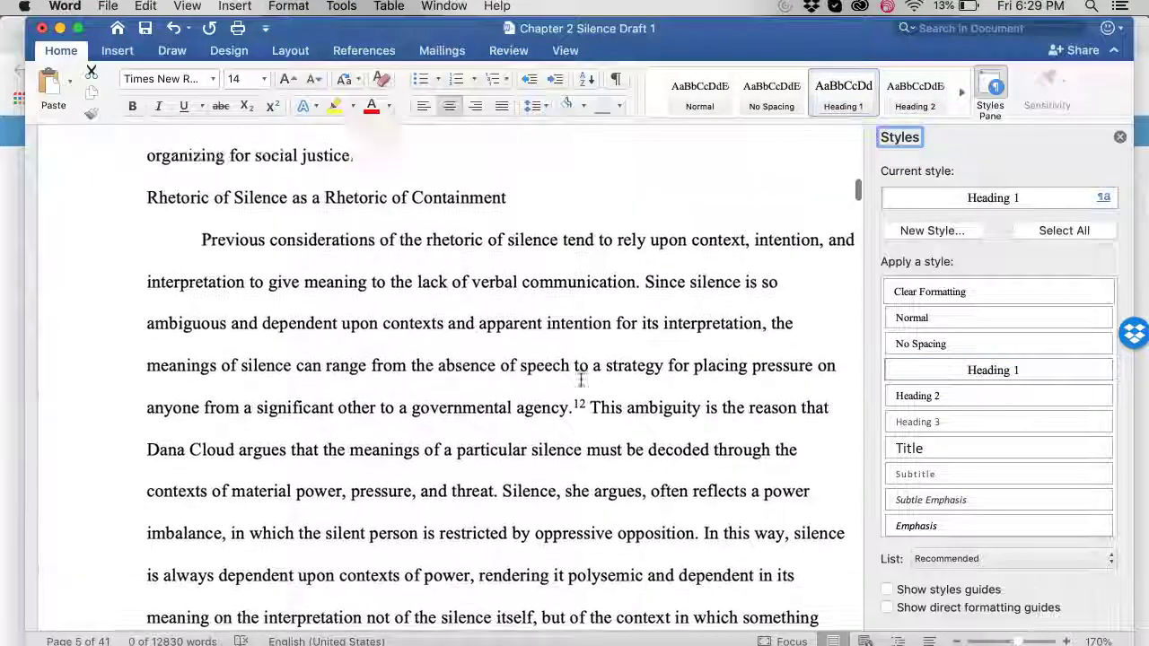
scroll(593, 323, "up", 1)
left_click(583, 248)
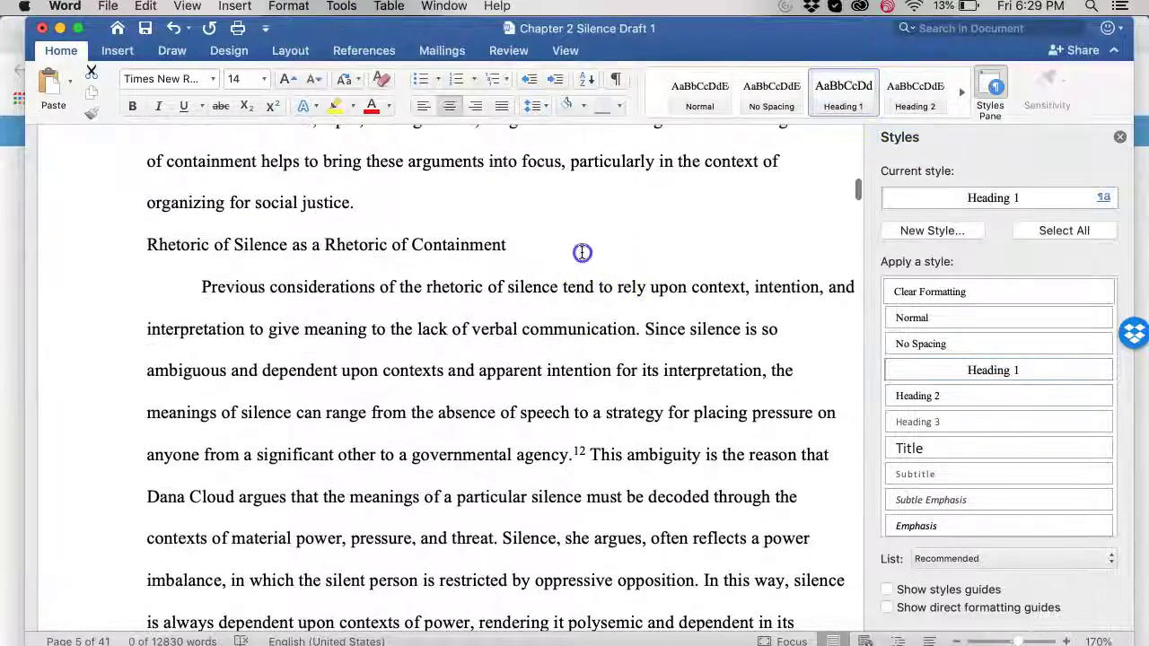
left_click(95, 259)
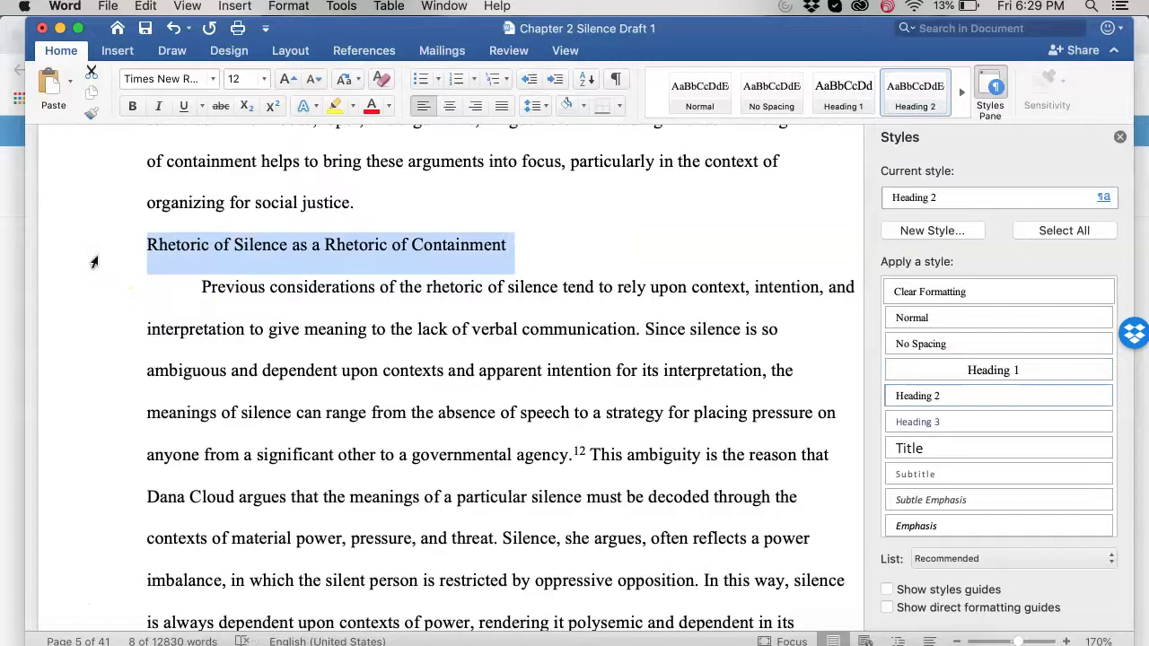
left_click(72, 254)
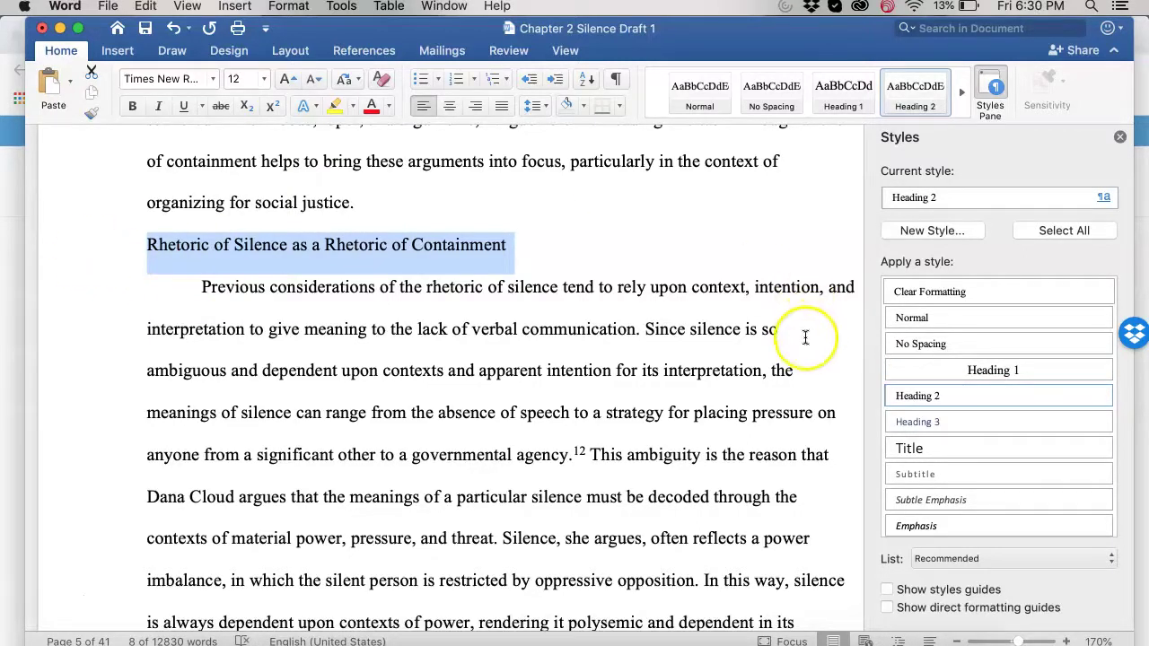
Update Heading 2 to match that heading's Times New Roman 12 formatting
mouse_move(970, 397)
left_click(1105, 396)
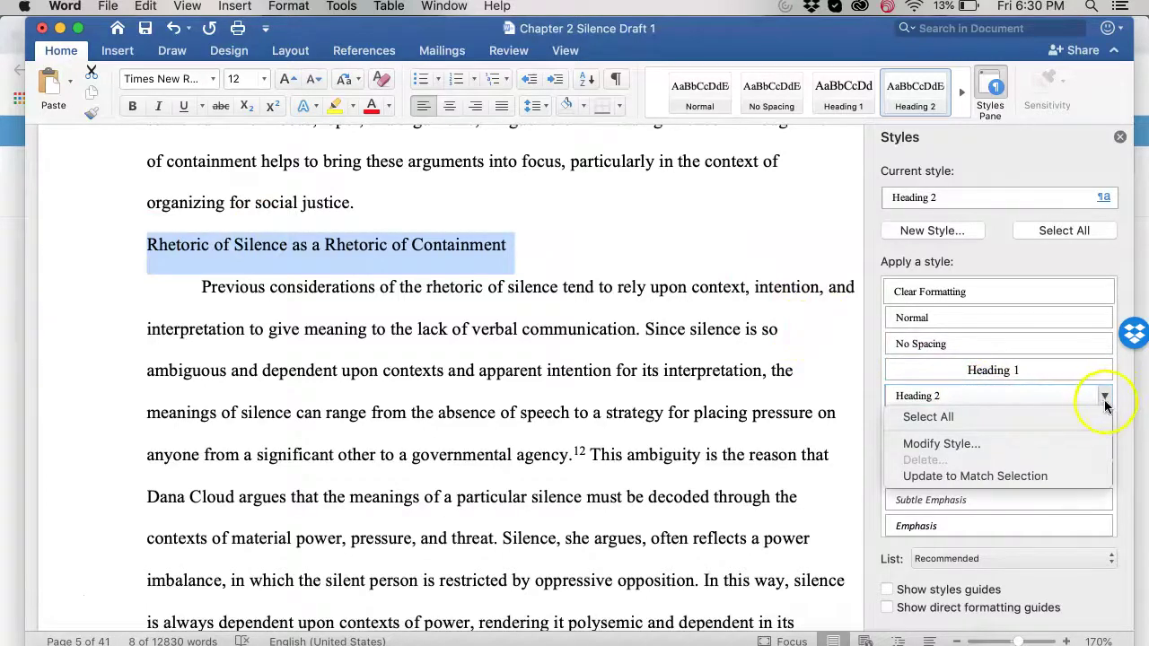
left_click(997, 479)
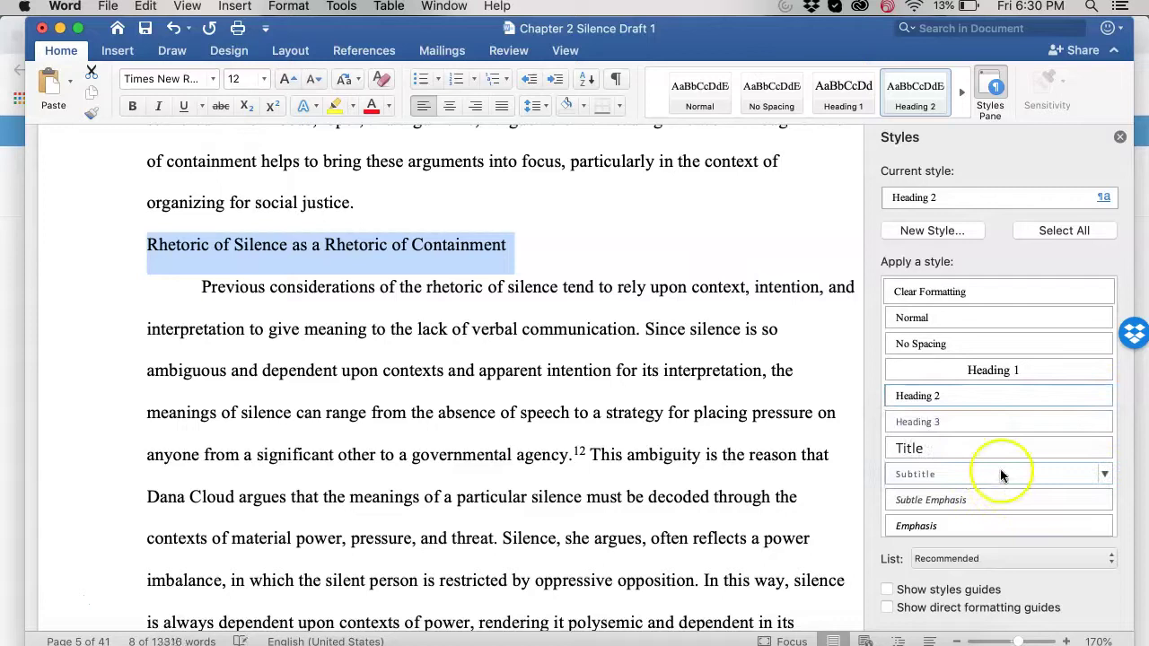
scroll(582, 371, "down", 15)
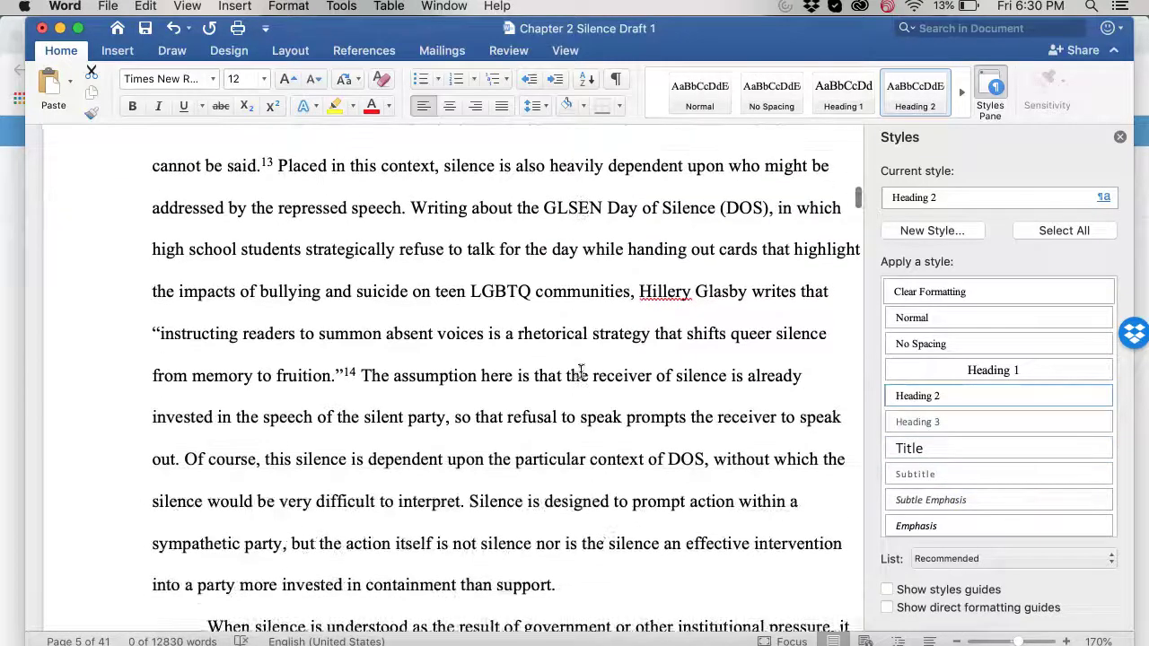
Add a new italic 'Subhead about Literature' line after the paragraph ending 'support.'
left_click(601, 290)
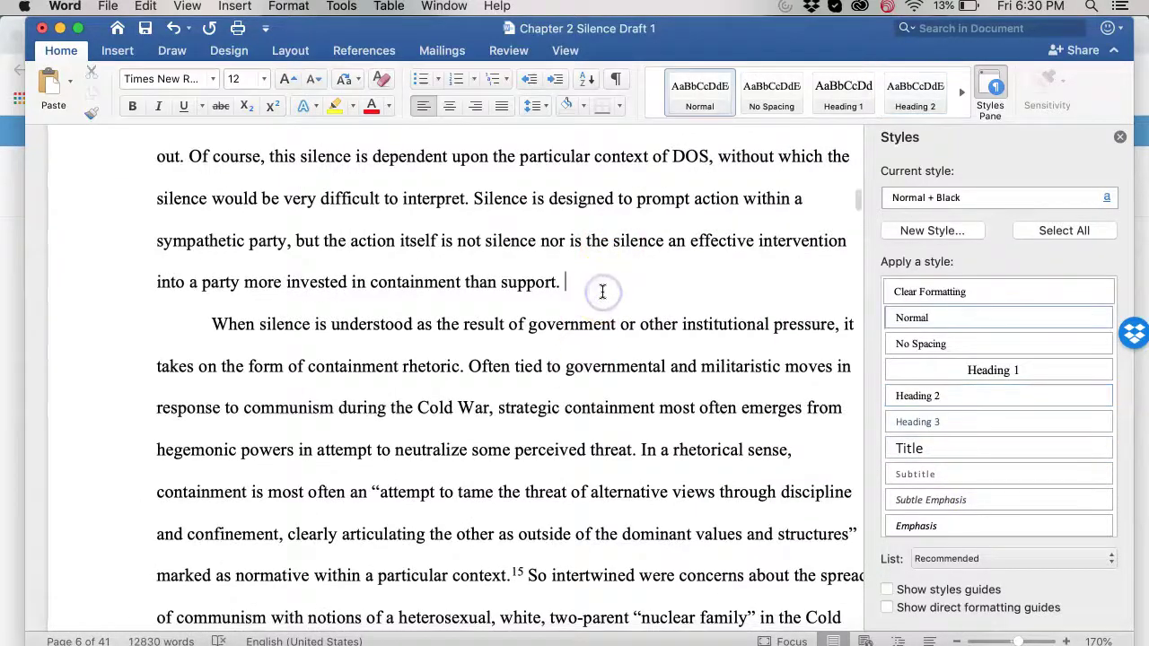
key("Return")
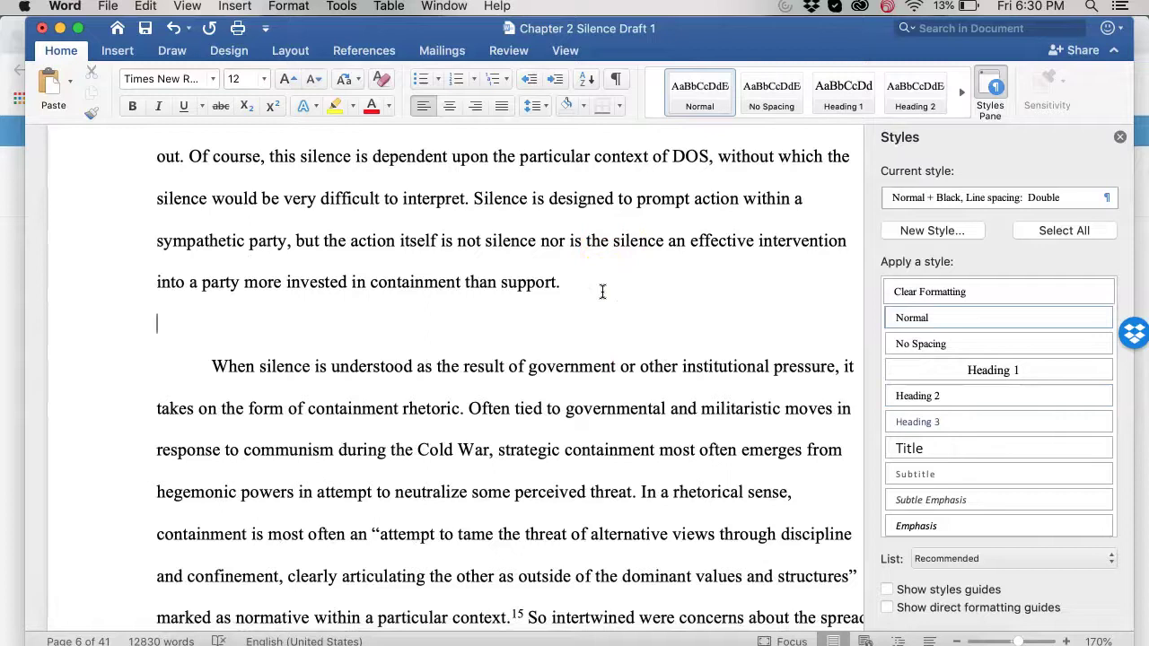
key("super+i")
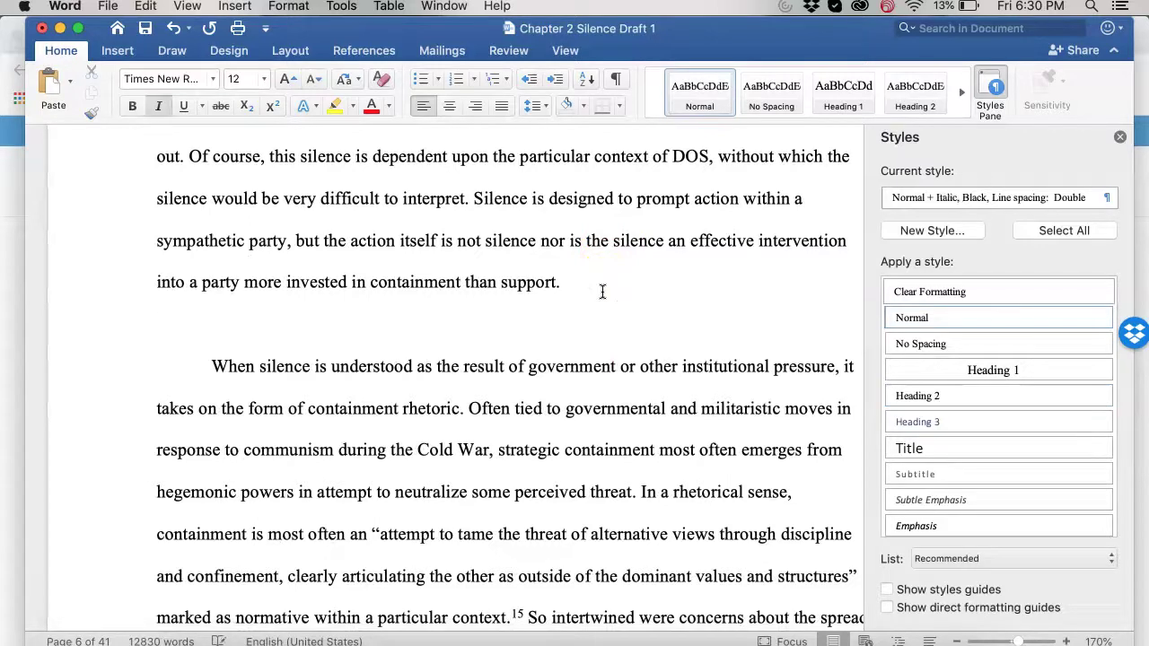
type("Subhead about Literature")
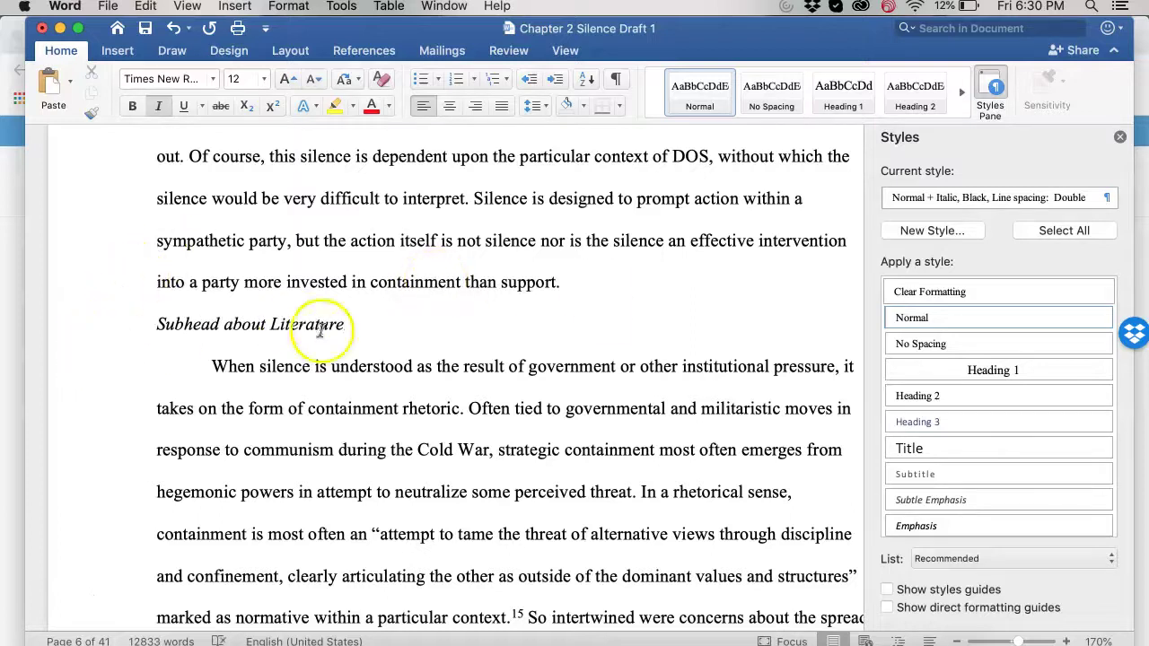
Update Heading 3 to match the italic subhead's formatting
left_click(90, 337)
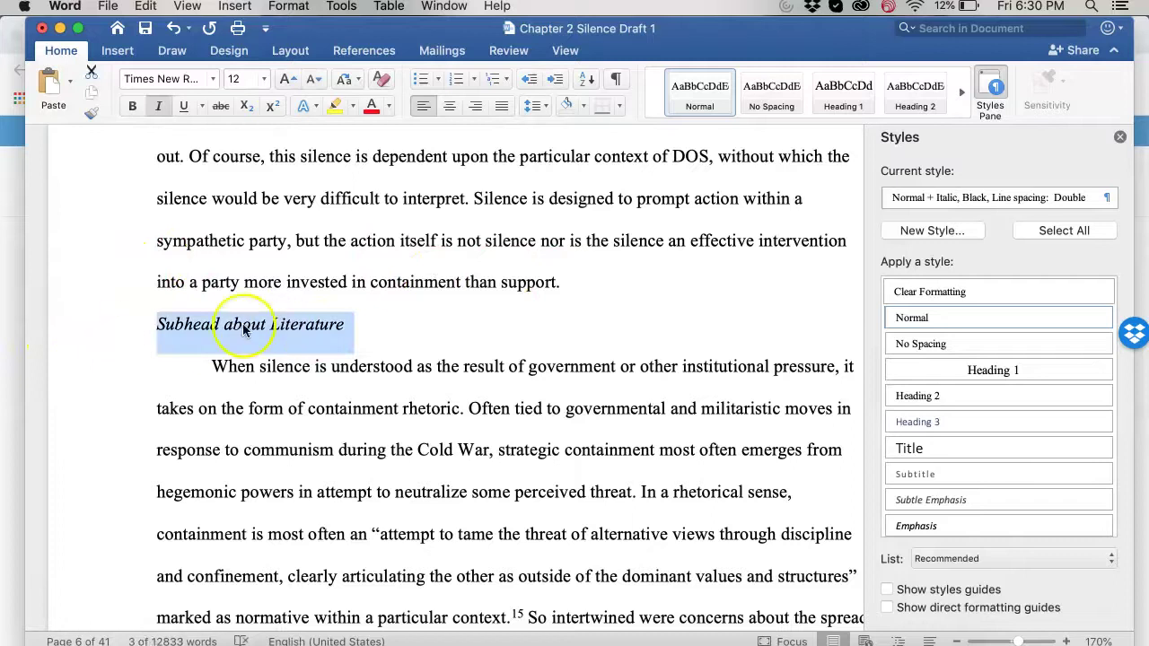
left_click(1104, 423)
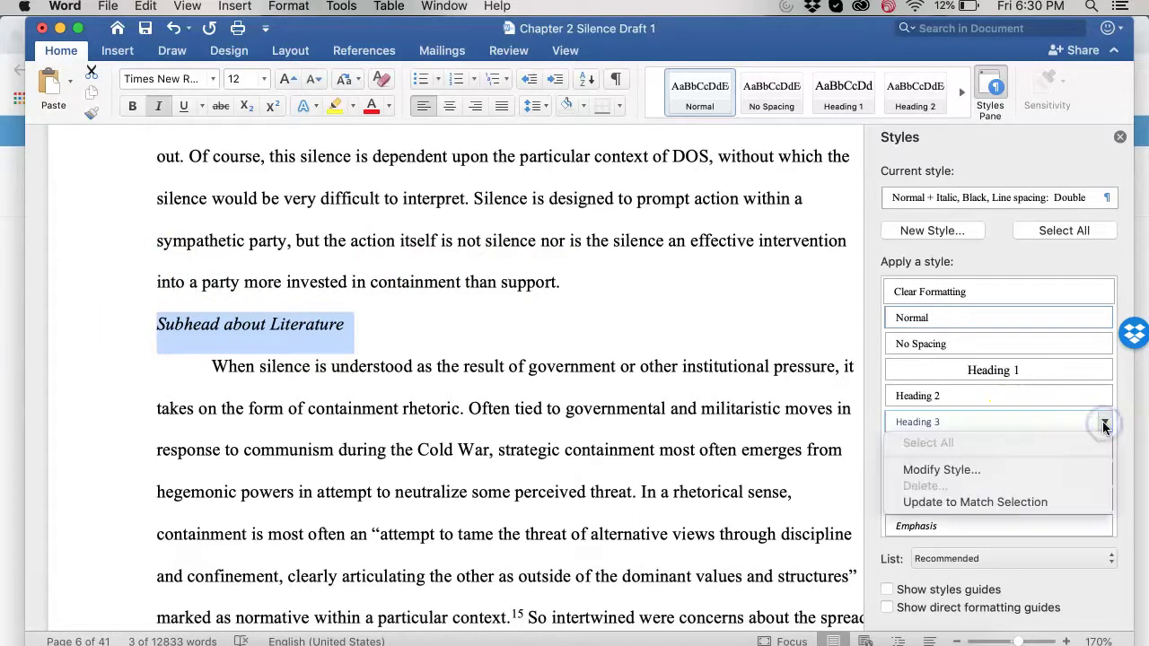
left_click(1056, 502)
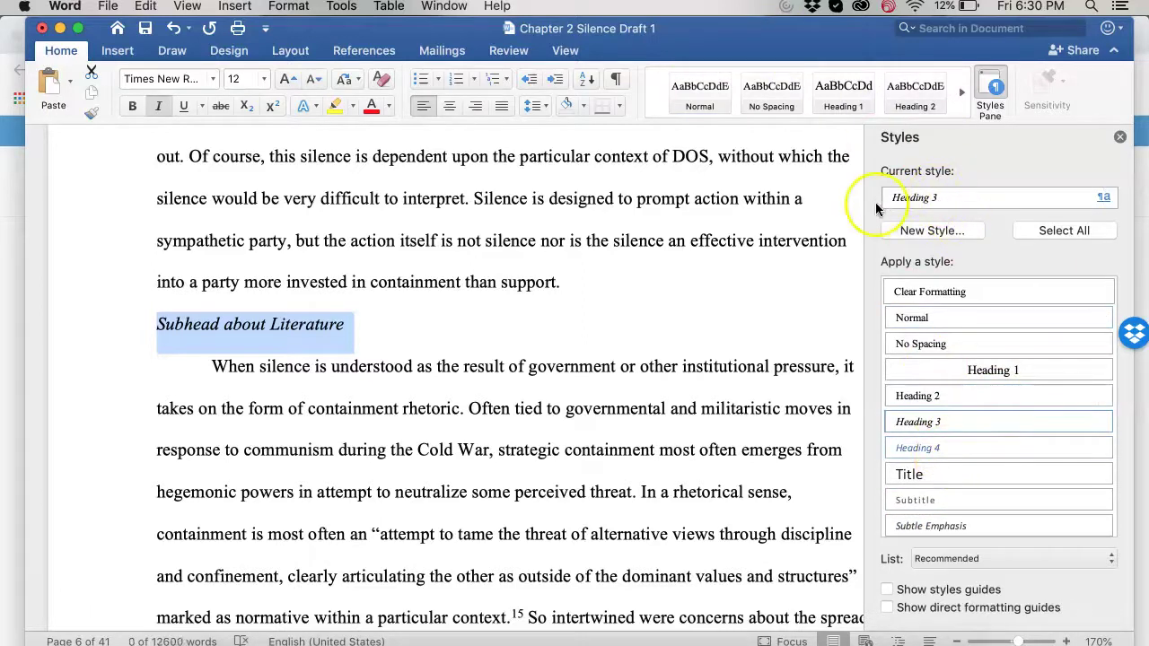
left_click(590, 290)
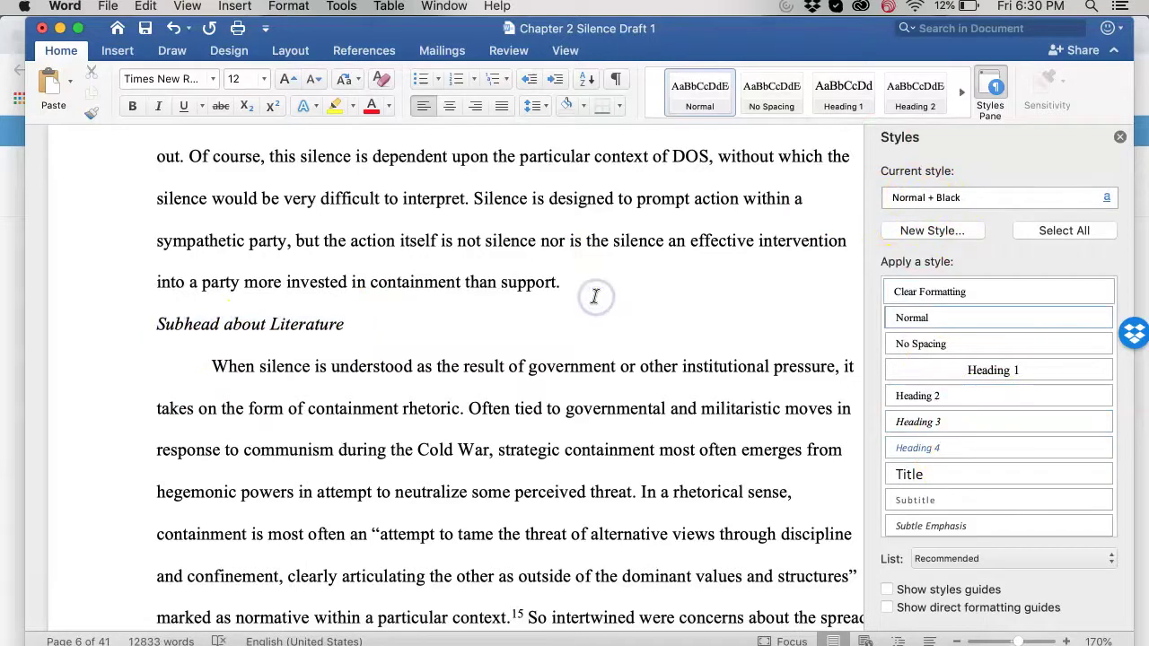
scroll(595, 297, "up", 20)
Close the styles list and select both lines of the 'Chapter 4: Silence = Death' title
scroll(594, 296, "up", 20)
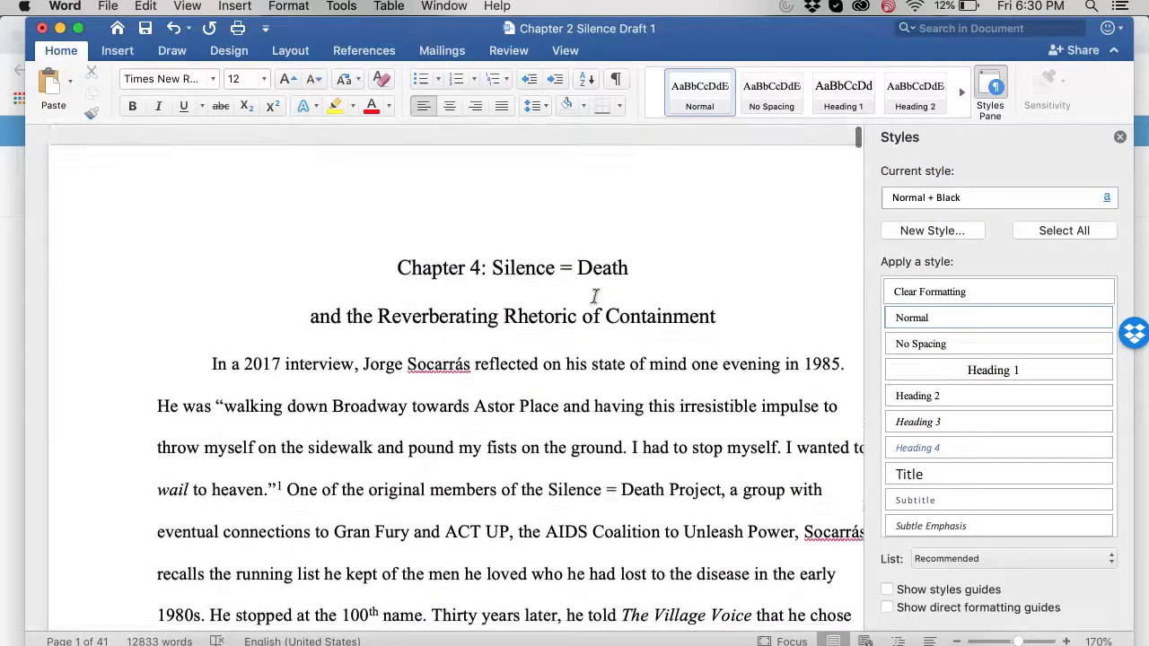
left_click(1120, 137)
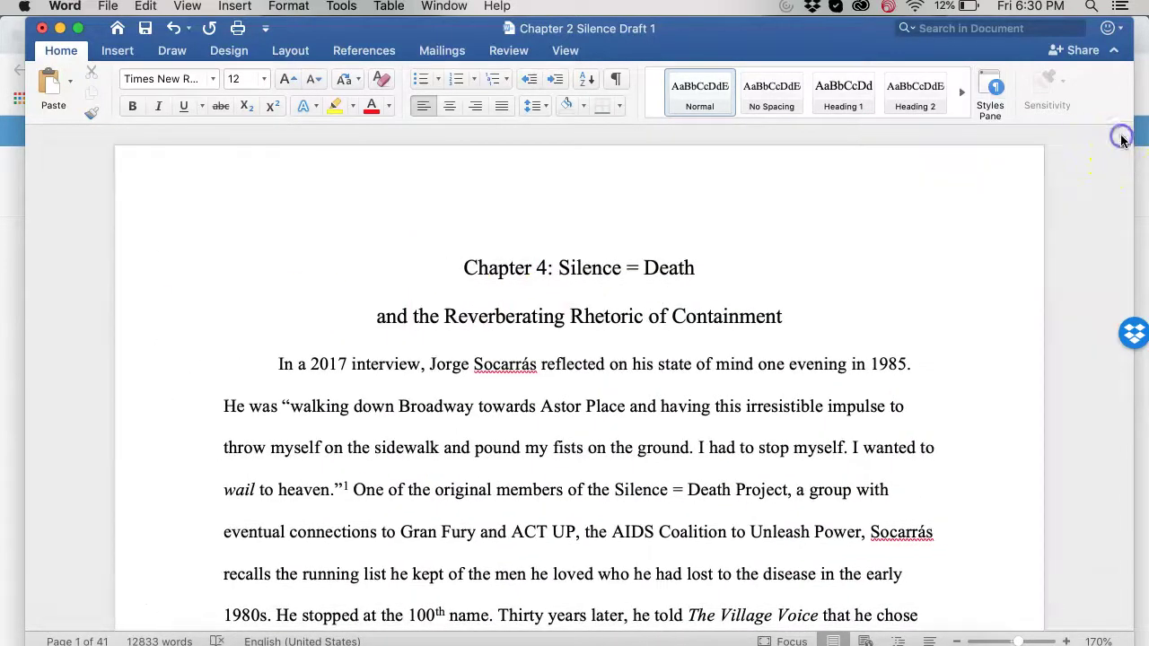
left_click(177, 295)
key("shift+Down")
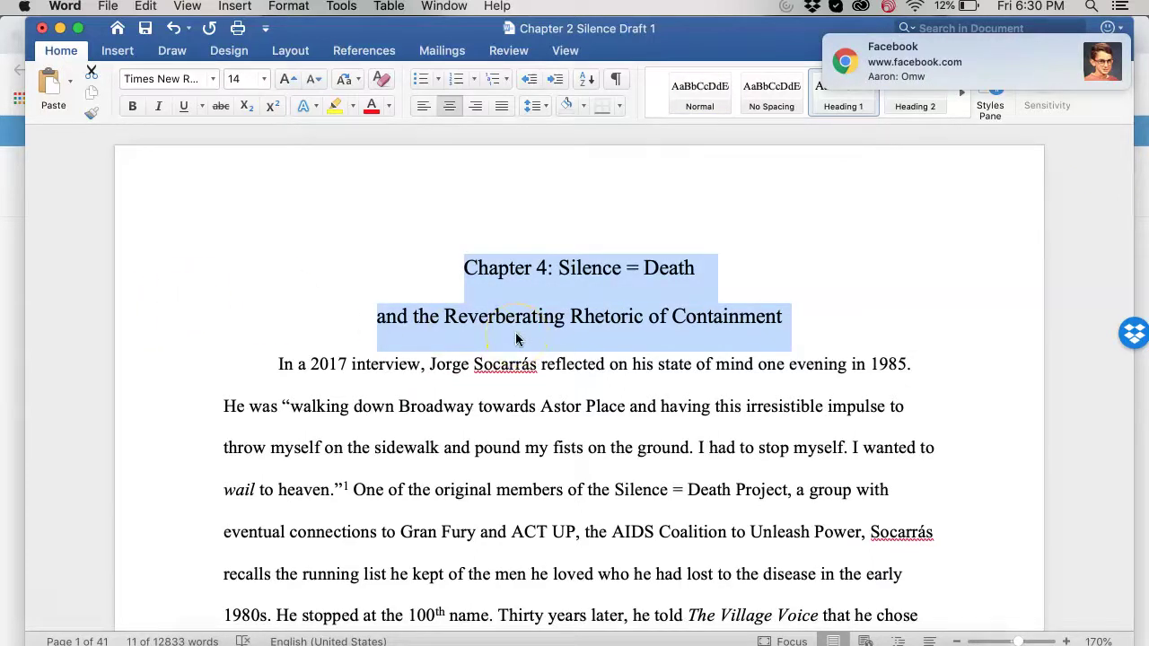
double_click(170, 310)
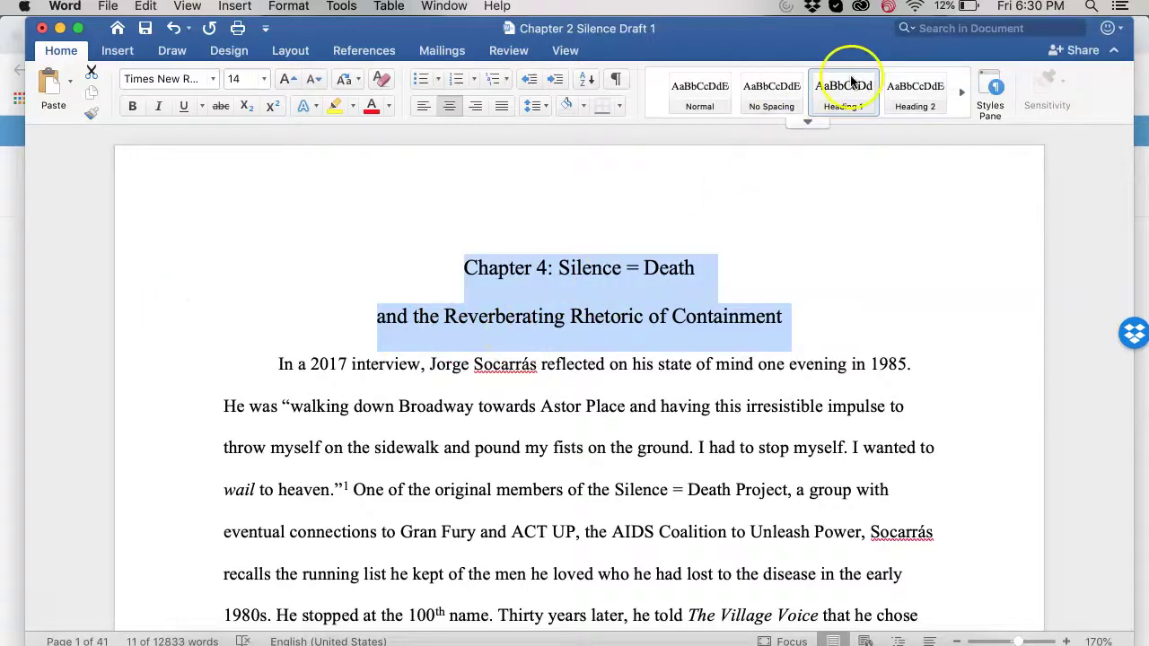
Apply Heading 2 to the 'Rhetoric of Silence as a Rhetoric of Containment' heading
scroll(559, 363, "down", 5)
scroll(558, 368, "down", 20)
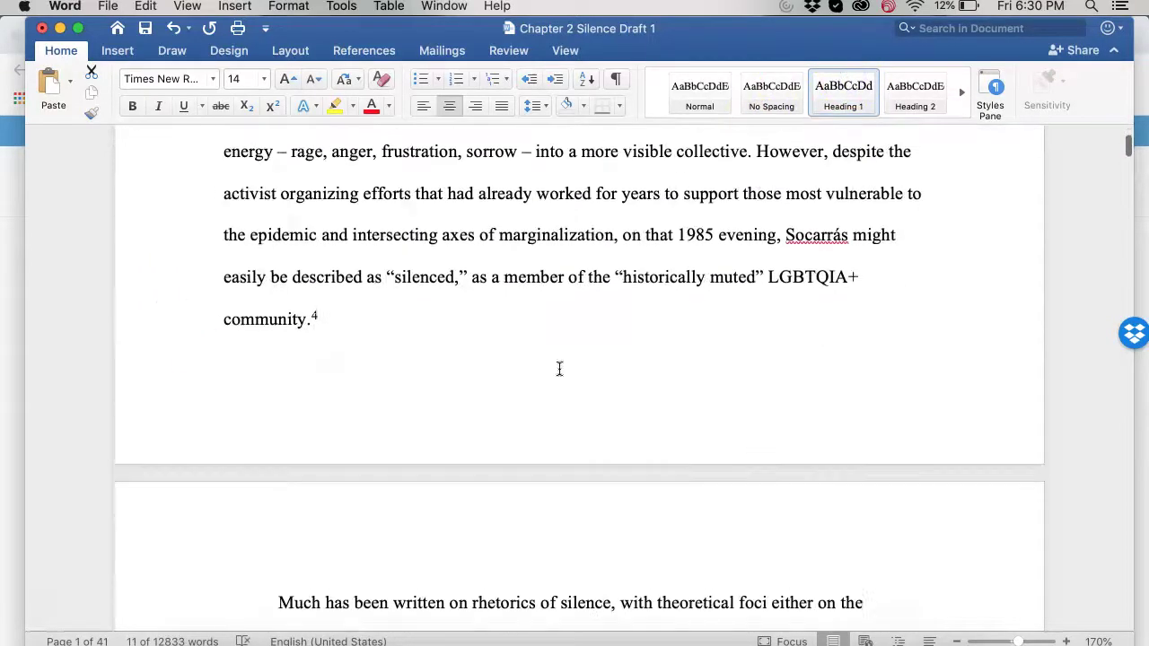
scroll(558, 368, "down", 20)
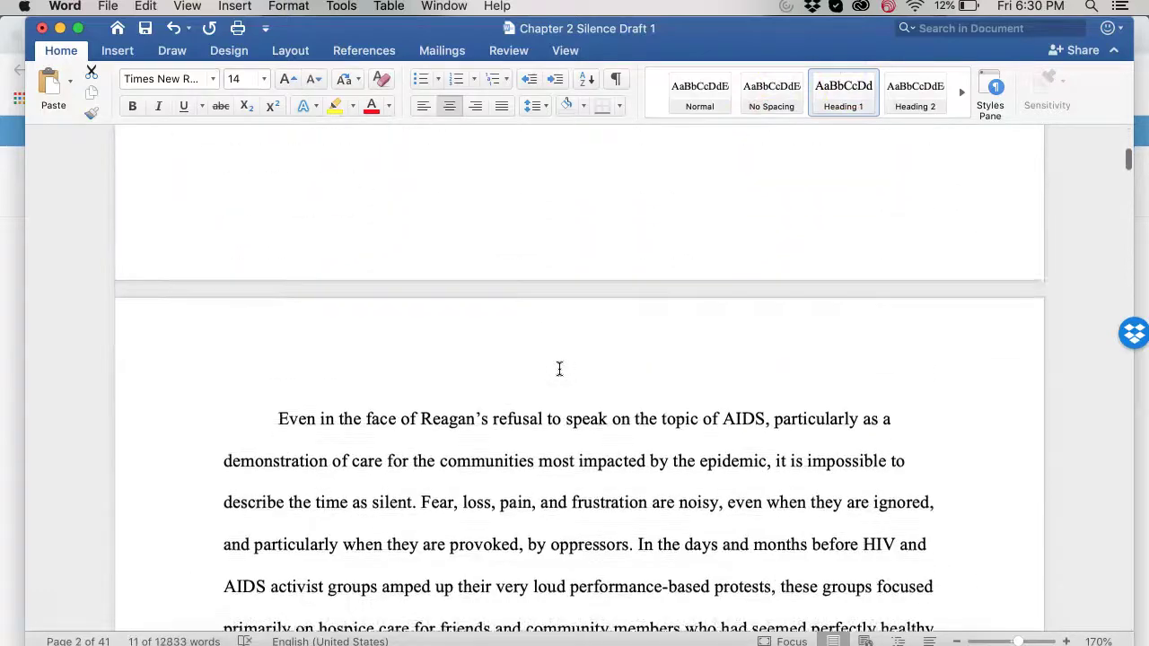
scroll(558, 368, "down", 20)
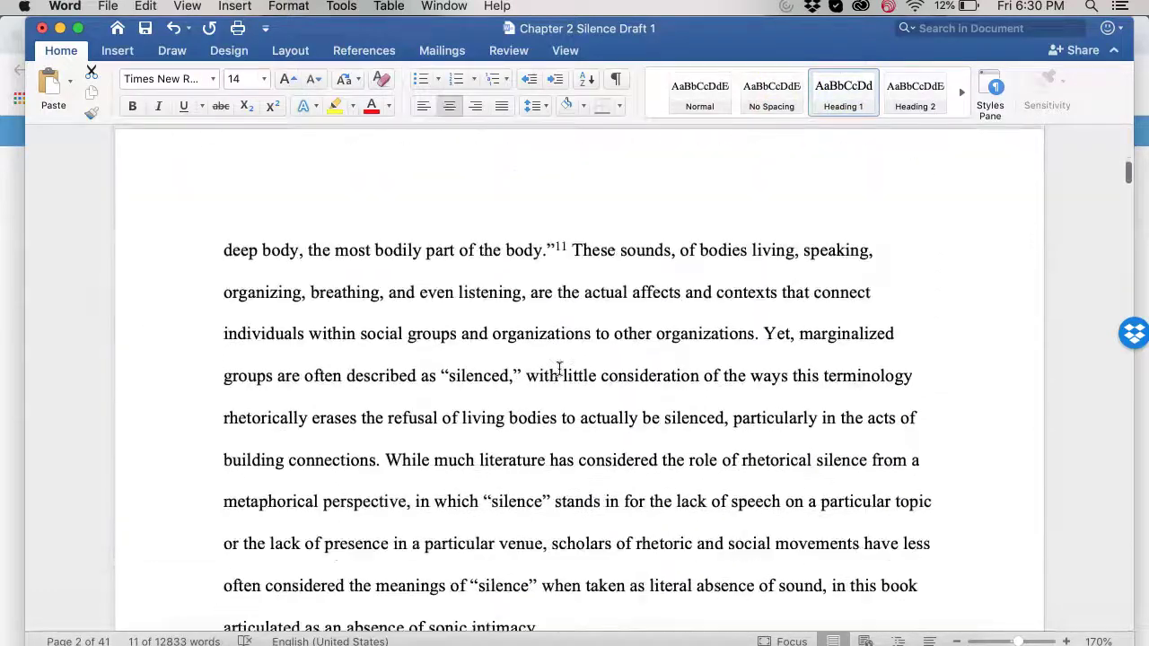
scroll(559, 368, "down", 15)
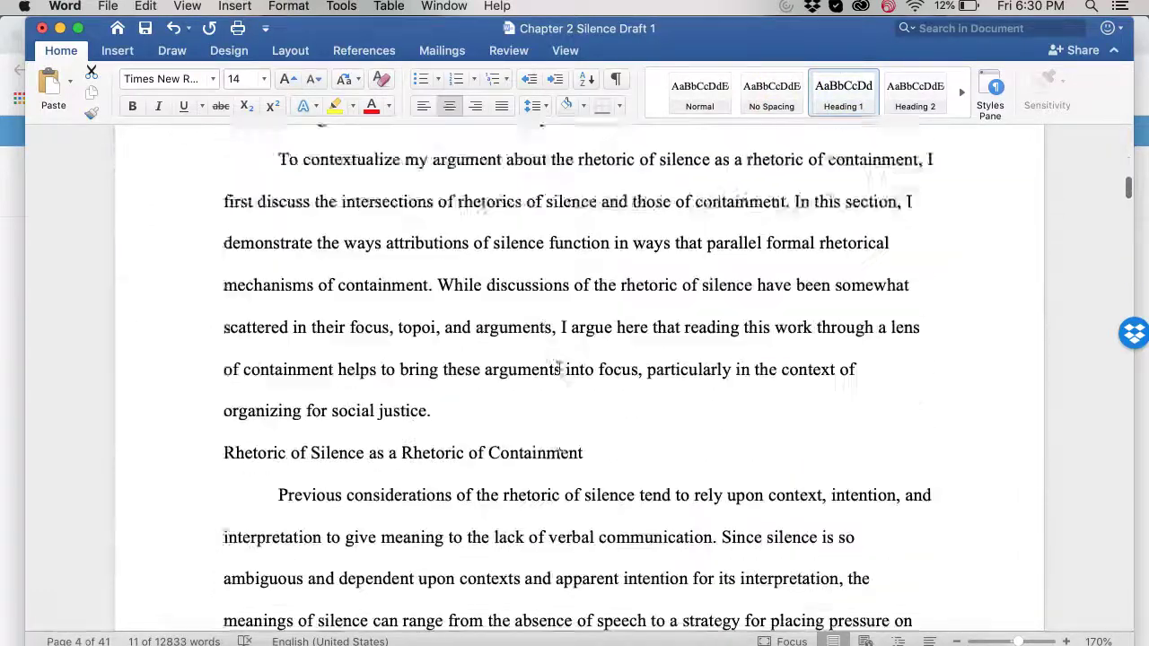
left_click(177, 245)
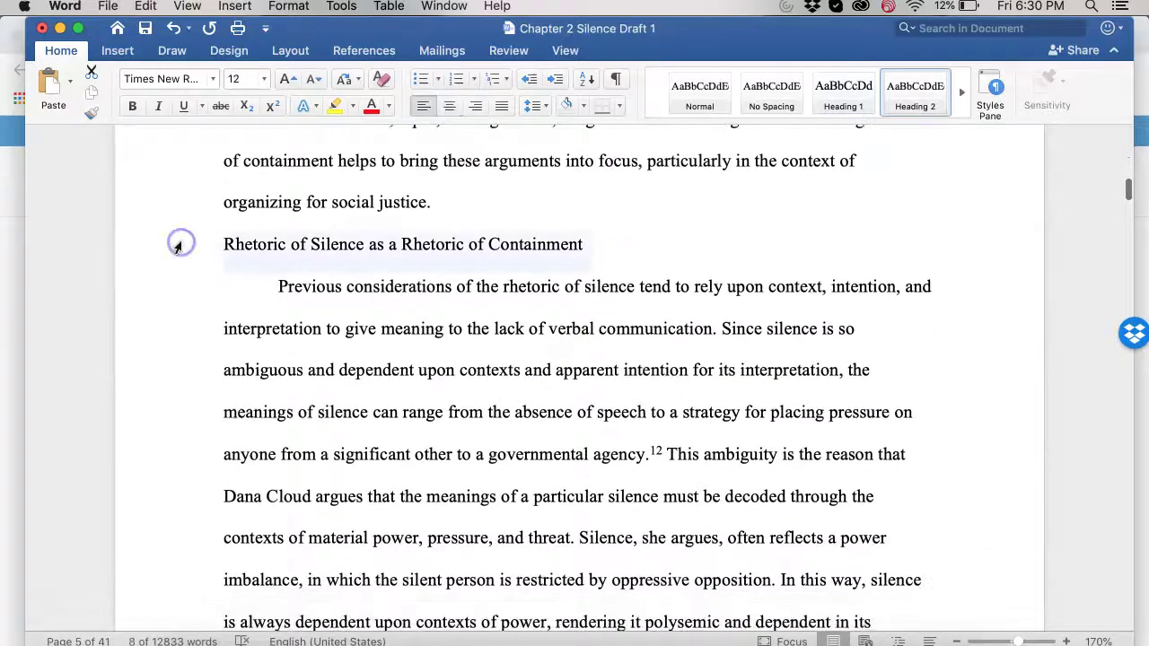
left_click(923, 86)
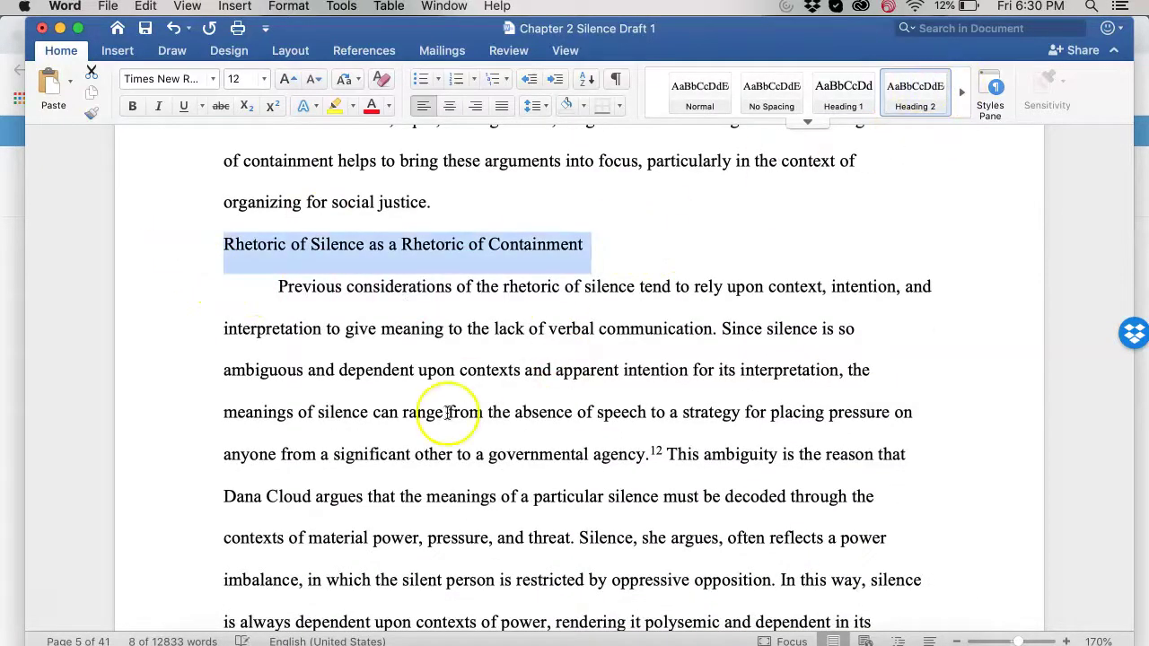
Select the 'Subhead about Literature' line and expand the Styles gallery to show Heading 3
scroll(449, 412, "down", 12)
scroll(448, 411, "down", 10)
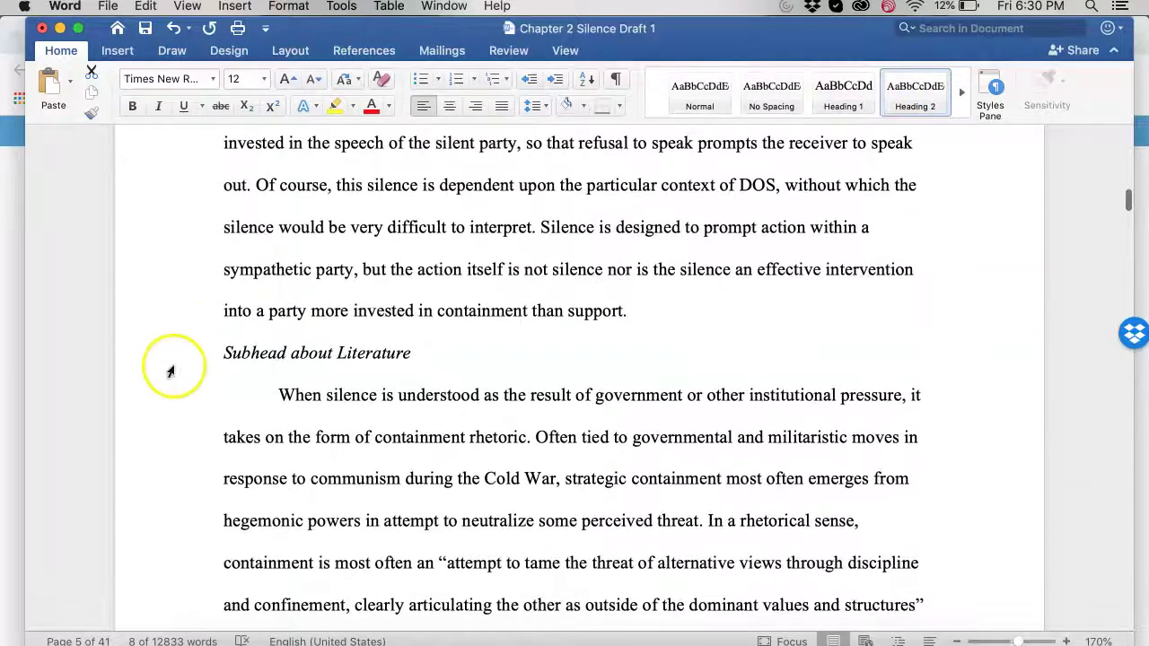
left_click(167, 357)
left_click(961, 91)
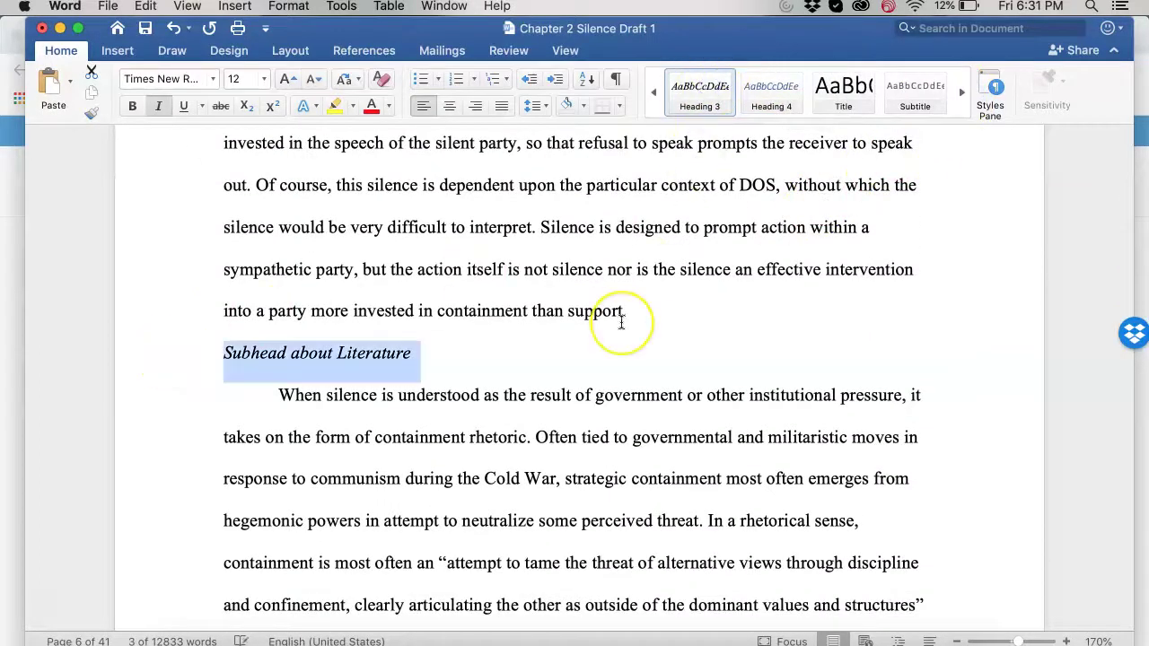
Apply Heading 2 to the 'HIV and AIDS Activism at the Intersections' line, then return to the document start
scroll(621, 322, "down", 20)
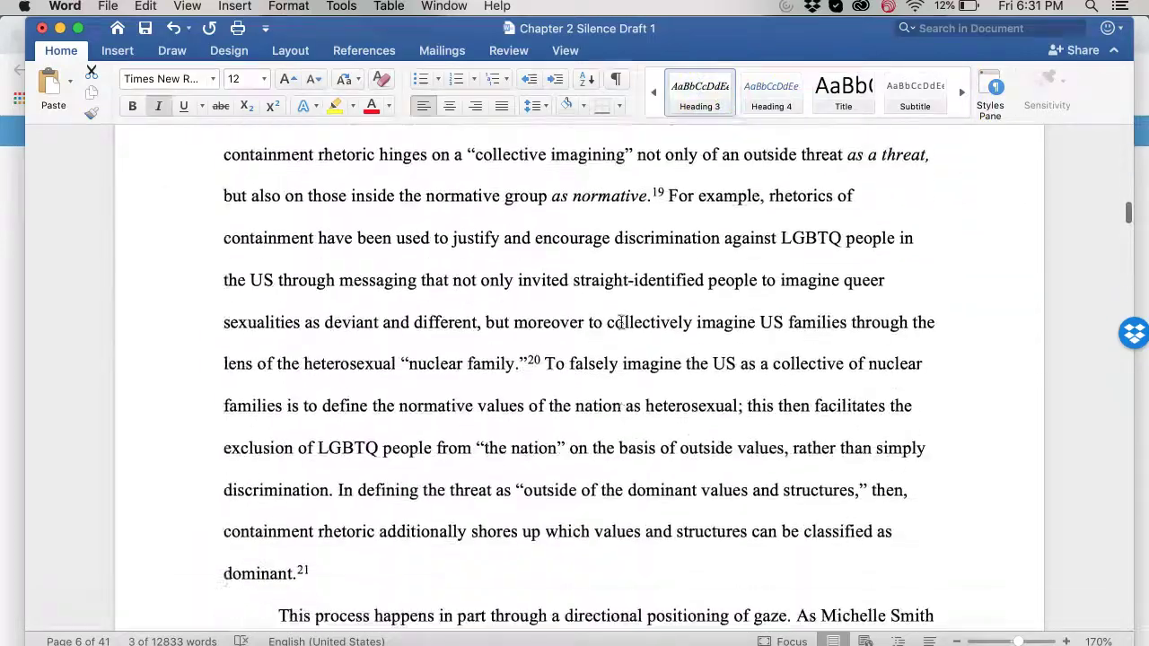
scroll(621, 322, "down", 20)
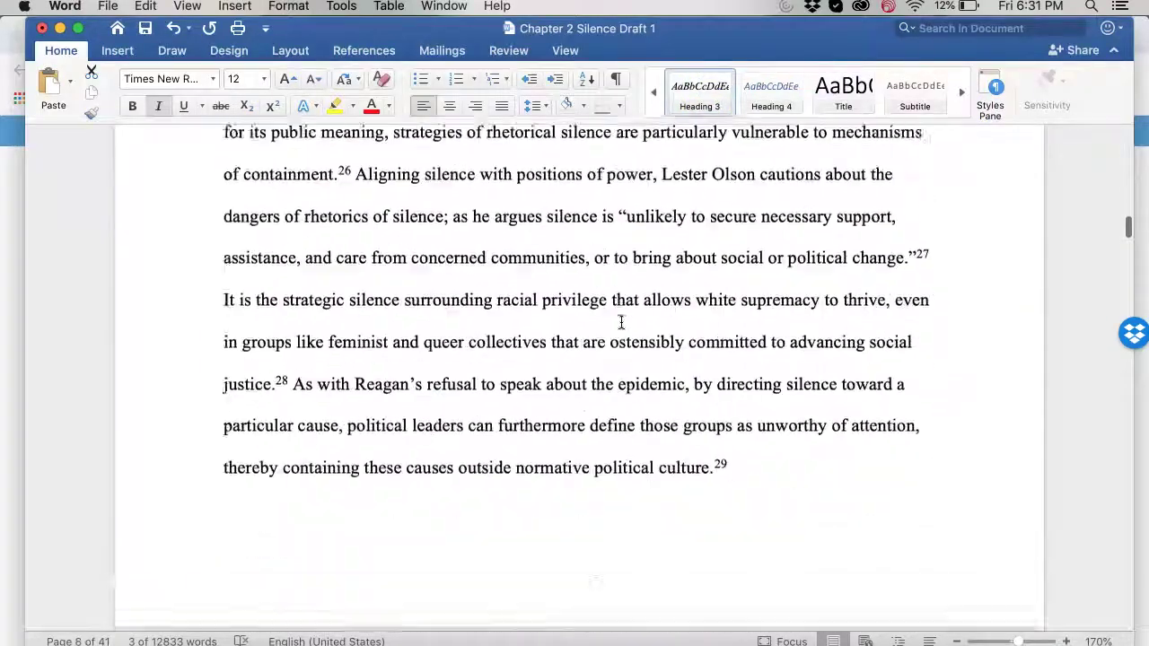
scroll(621, 322, "down", 20)
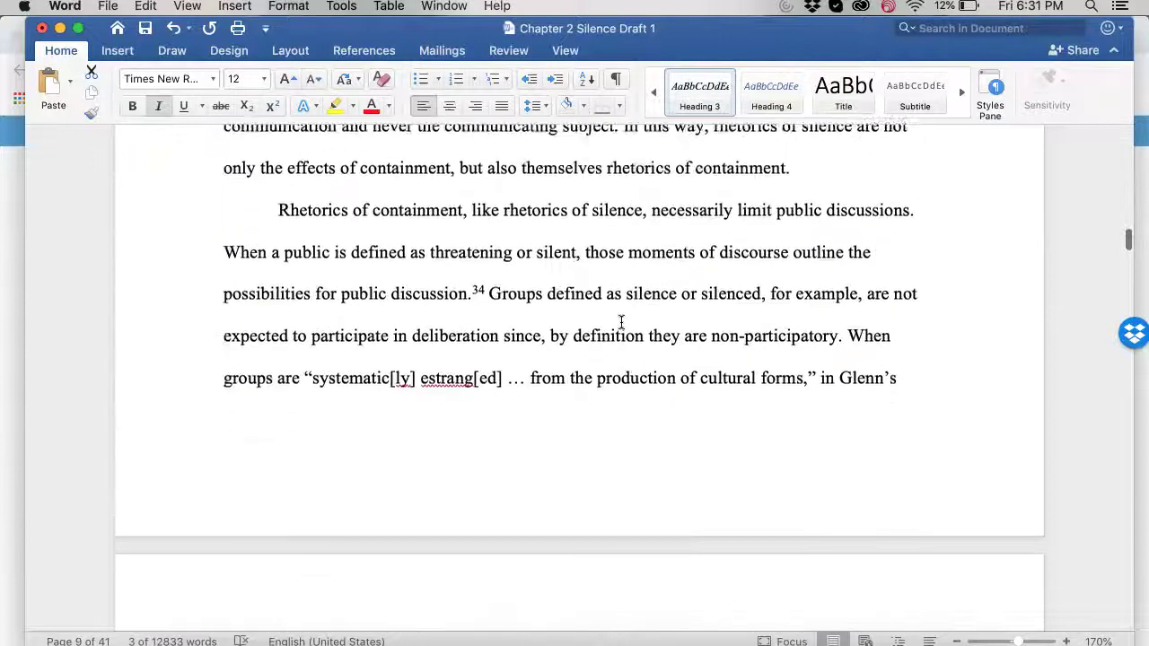
scroll(622, 322, "down", 20)
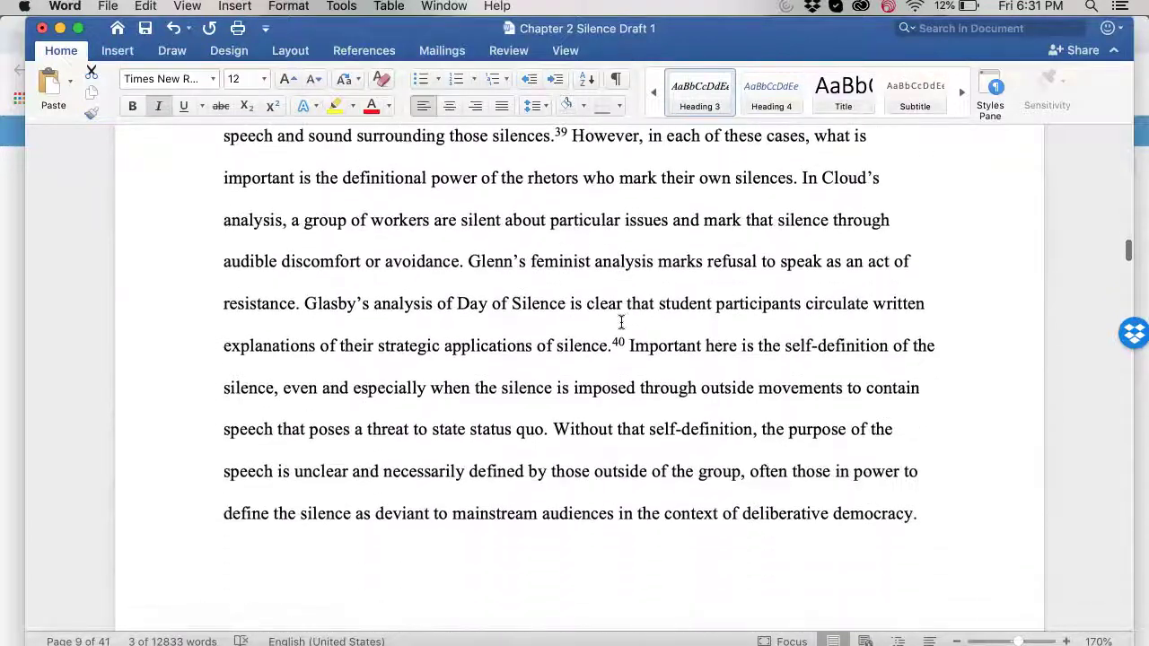
scroll(622, 322, "down", 15)
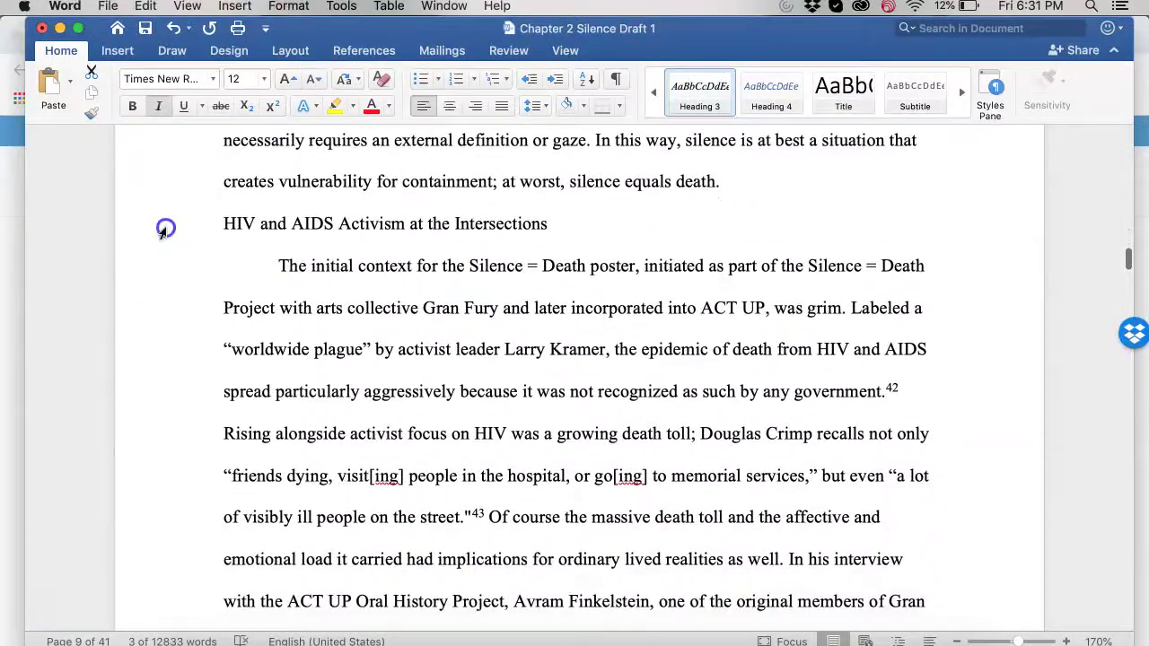
left_click(163, 231)
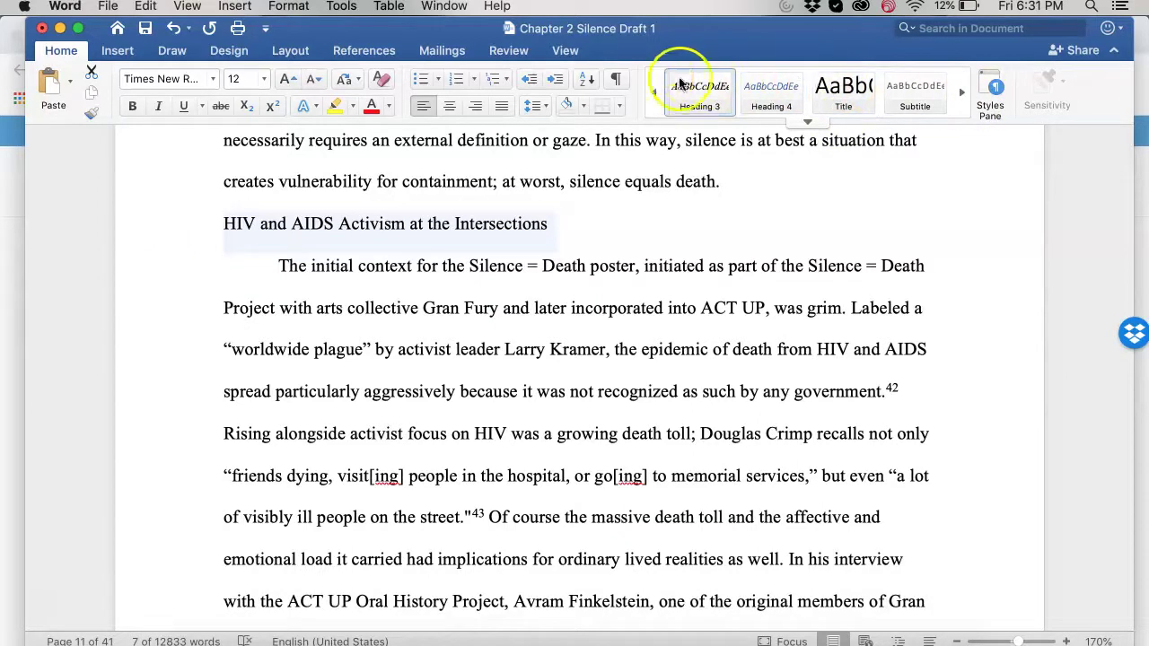
scroll(700, 90, "up", 2)
left_click(898, 113)
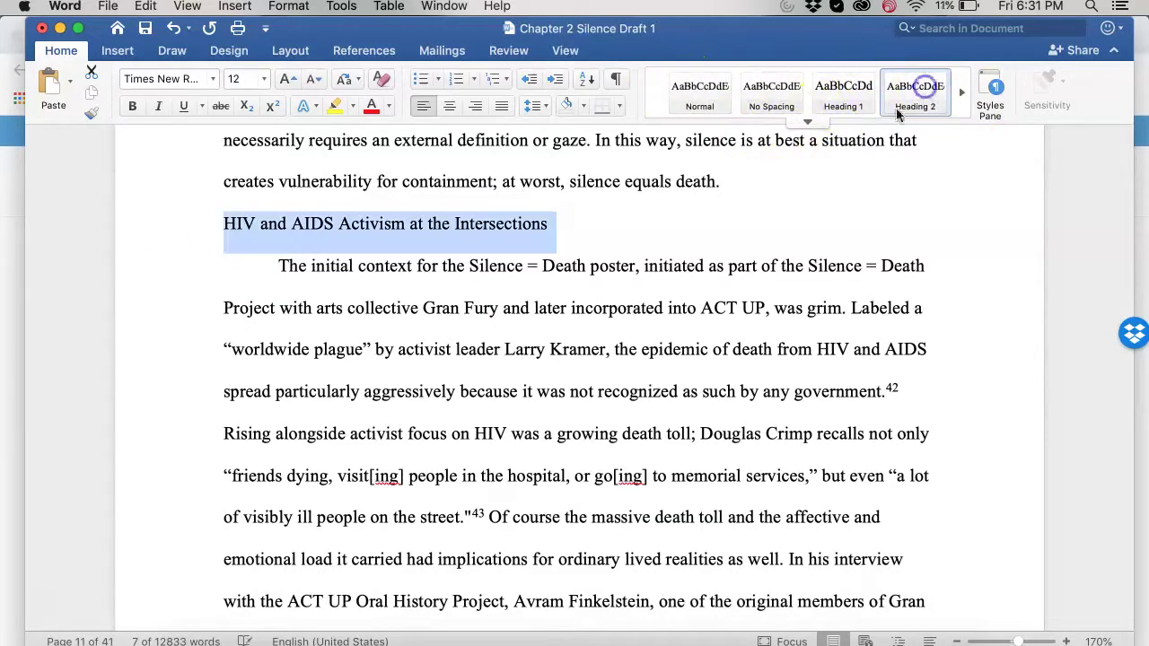
left_click(658, 205)
scroll(479, 255, "up", 10)
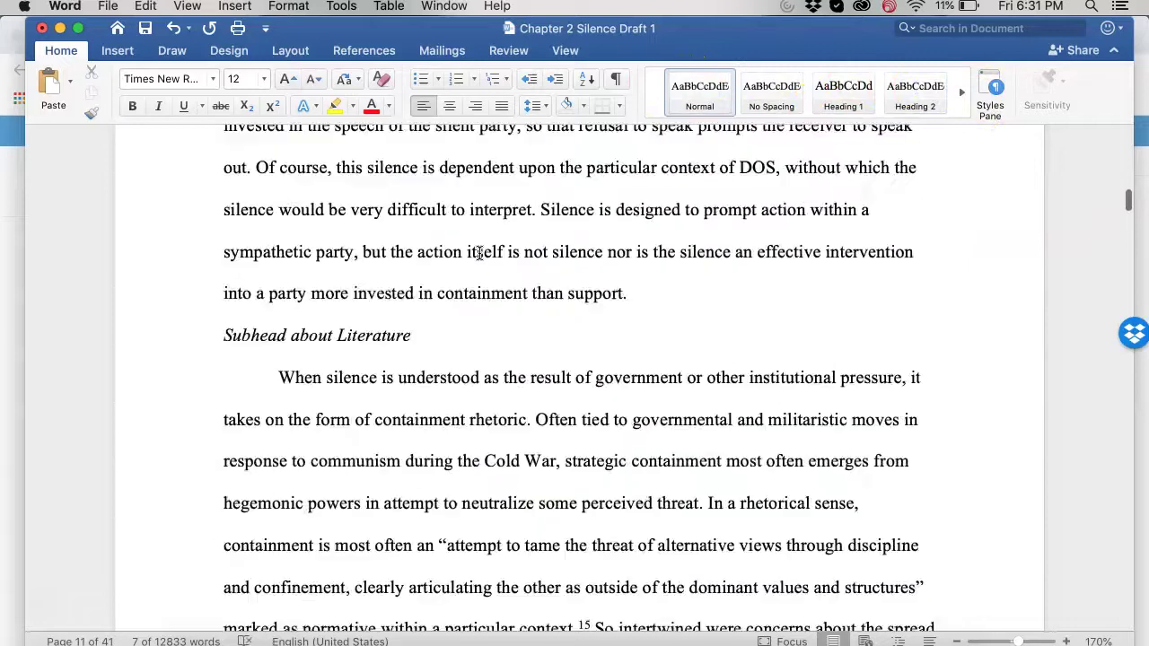
key("super+Home")
Insert a page break before the Chapter 4 heading to create a blank first page
left_click(431, 254)
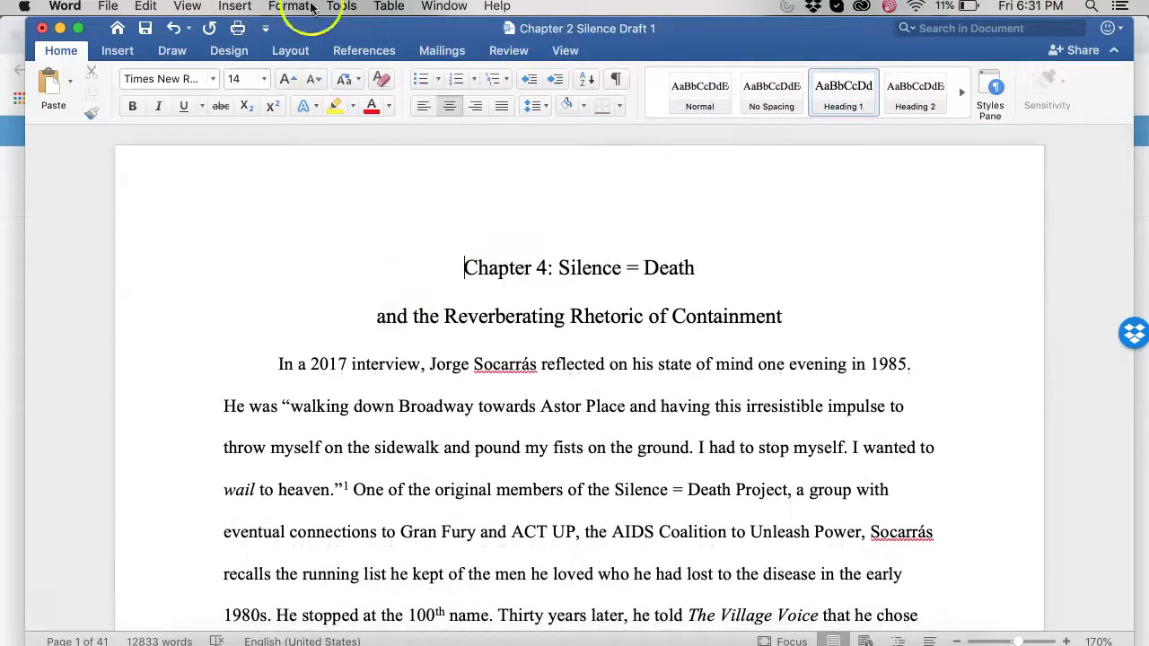
left_click(235, 6)
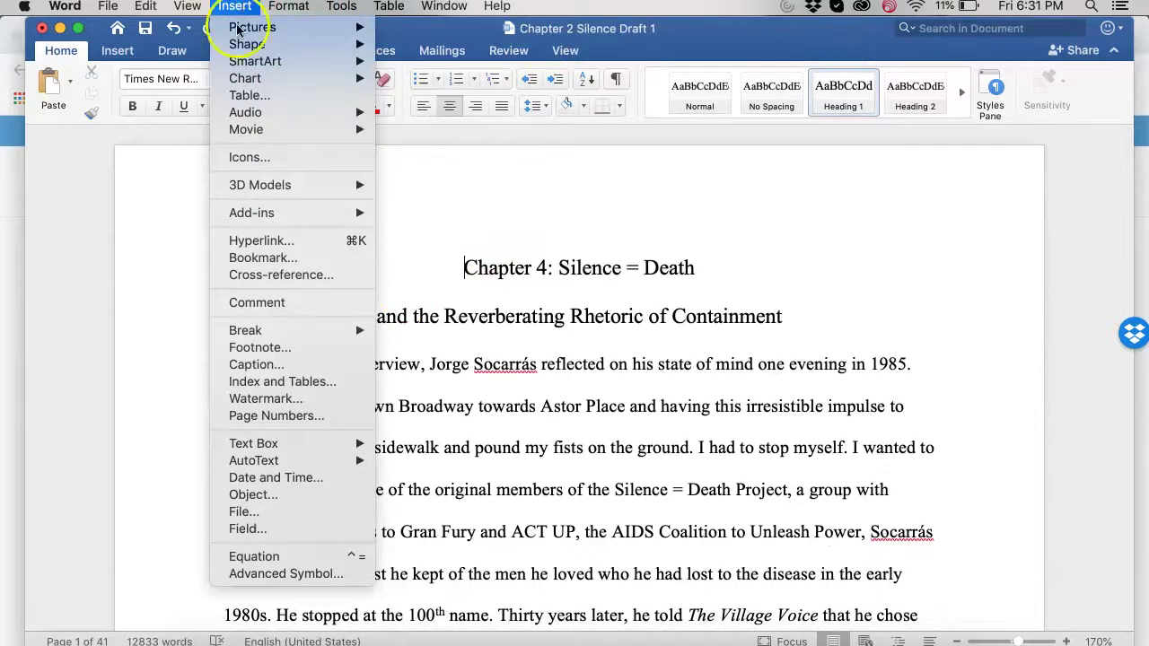
mouse_move(331, 328)
left_click(446, 332)
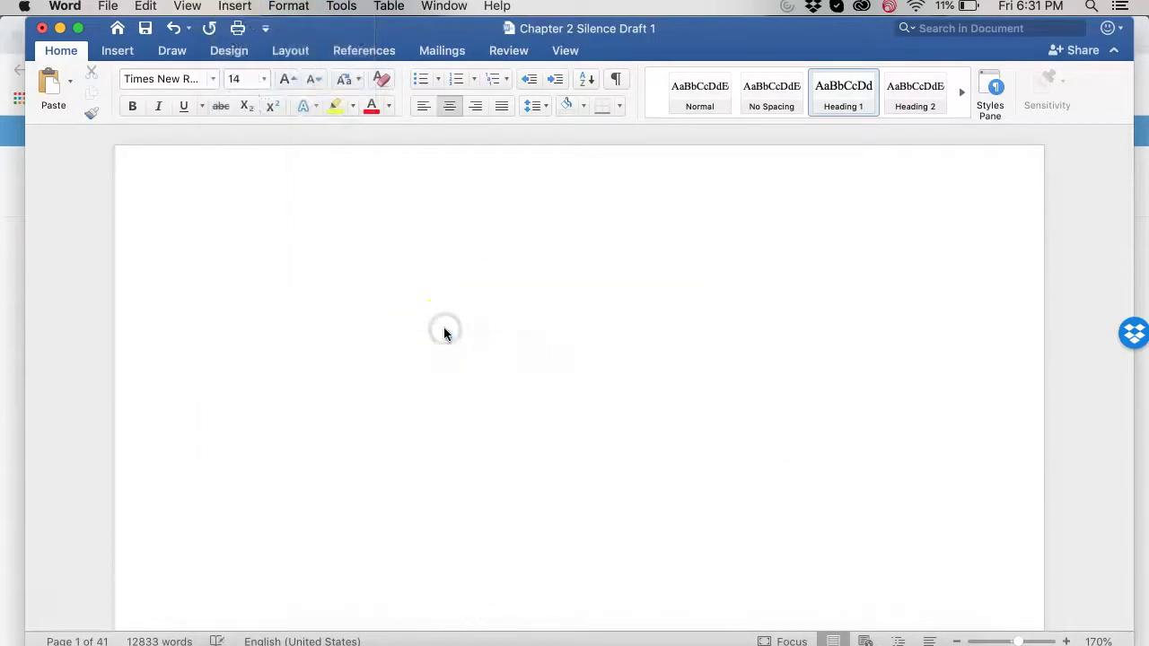
left_click(251, 261)
Type a centred 'Table of Contents' title on the new page and double-space it
left_click(636, 297)
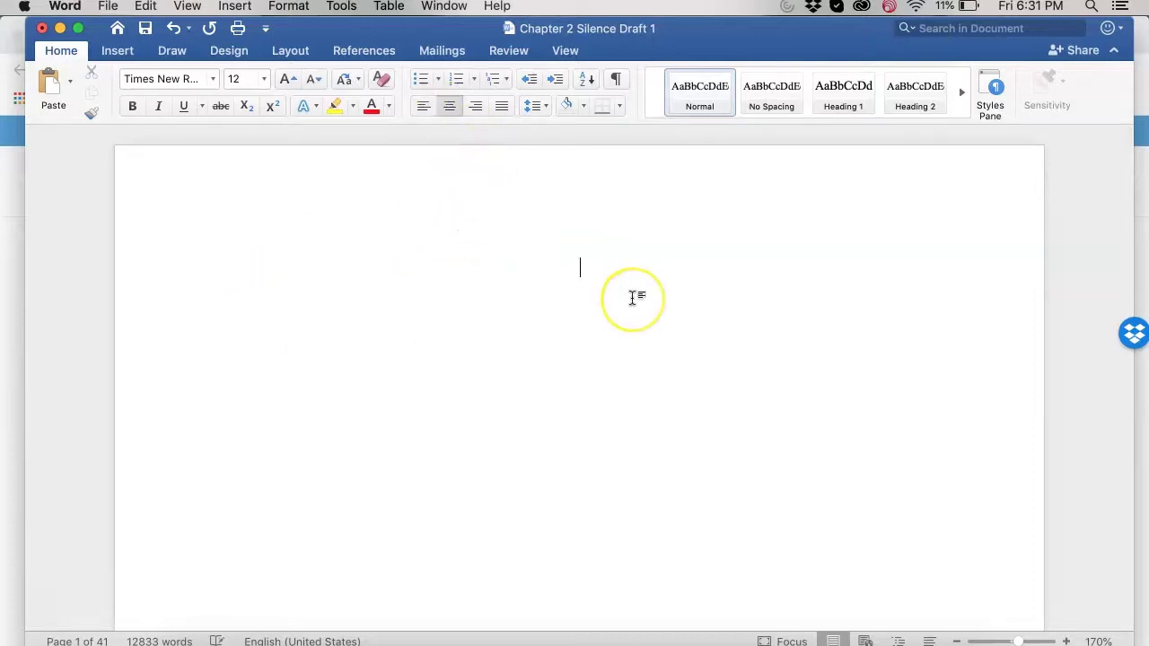
type("Table of Contents")
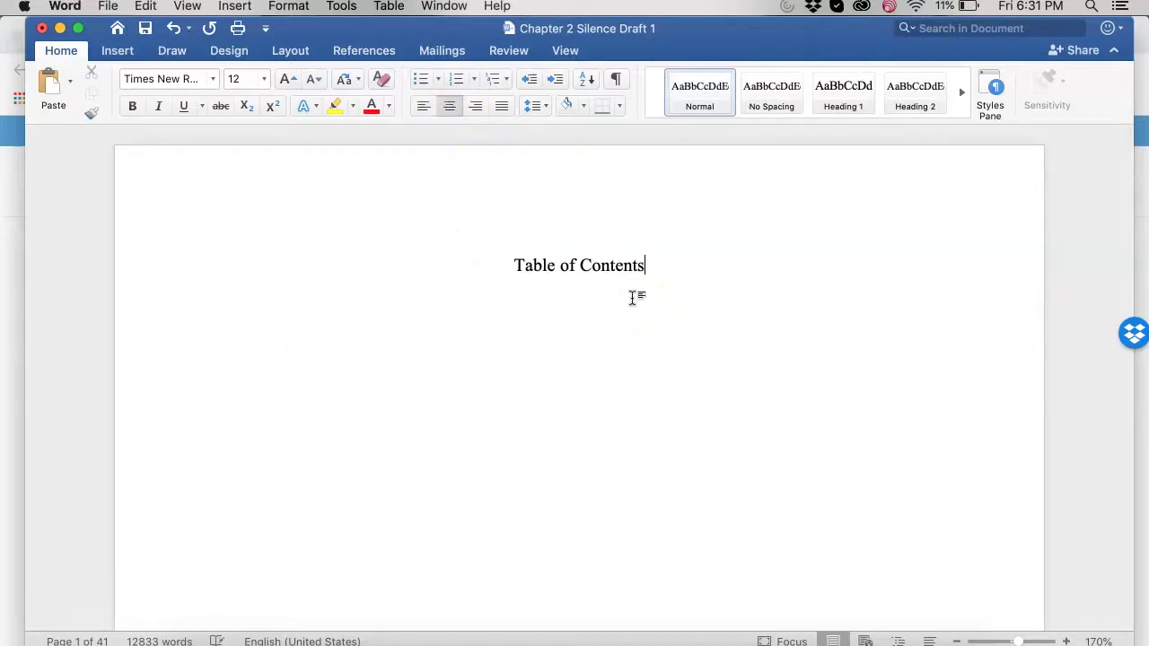
key("Return")
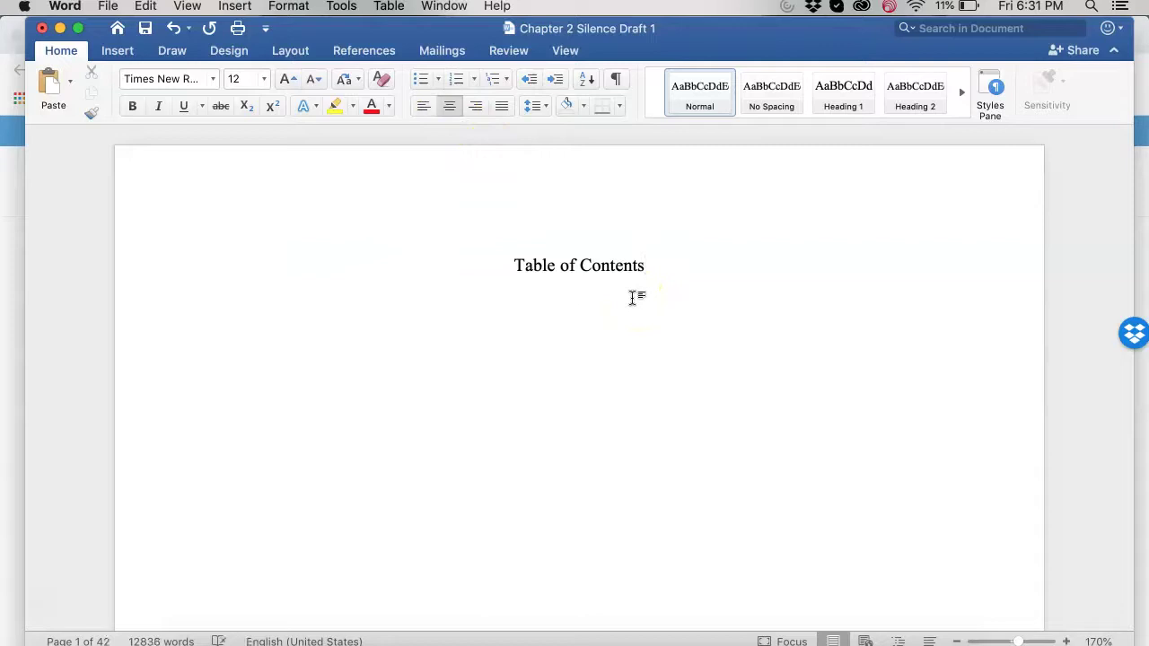
left_click_drag(149, 275, 149, 549)
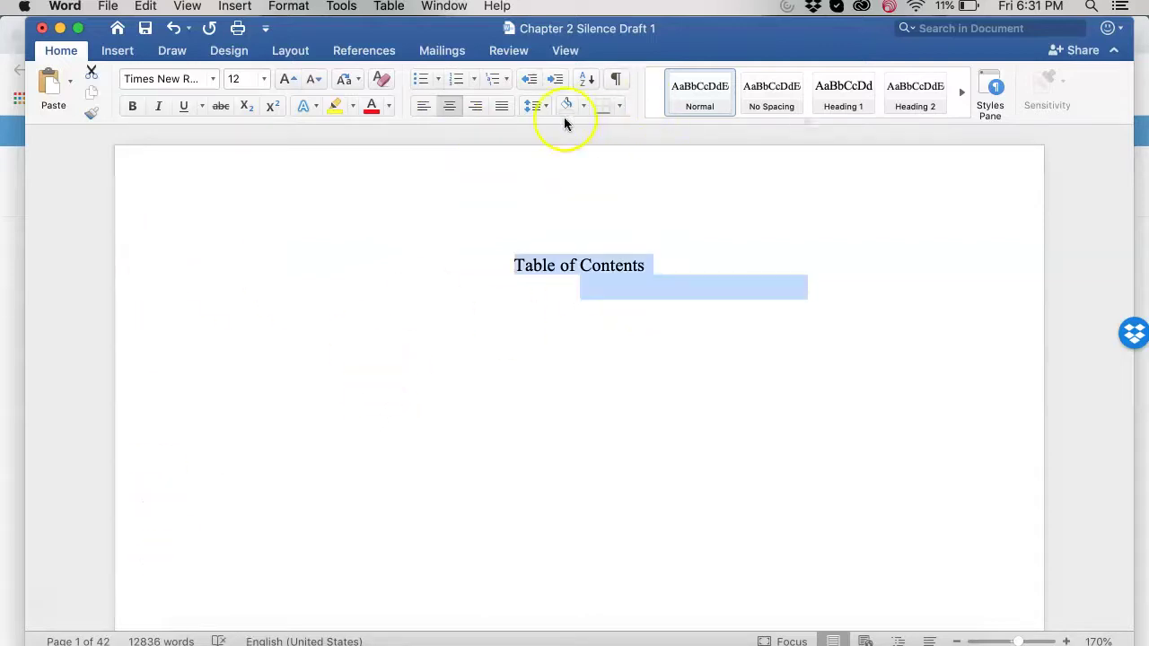
left_click(533, 106)
left_click(559, 195)
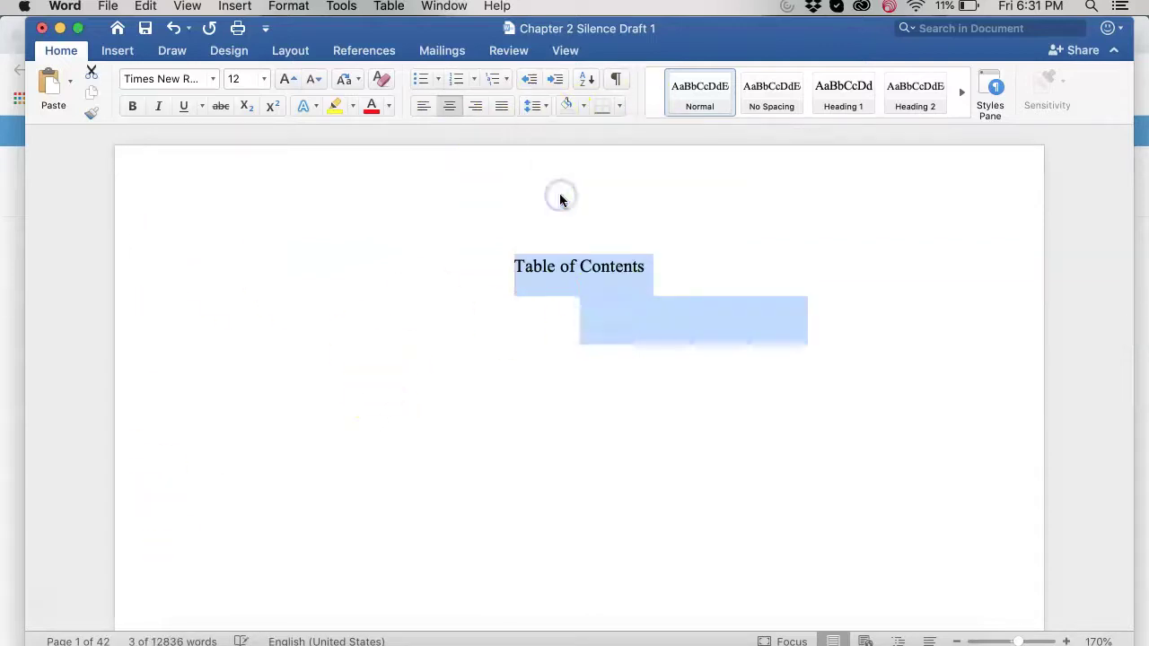
left_click(564, 331)
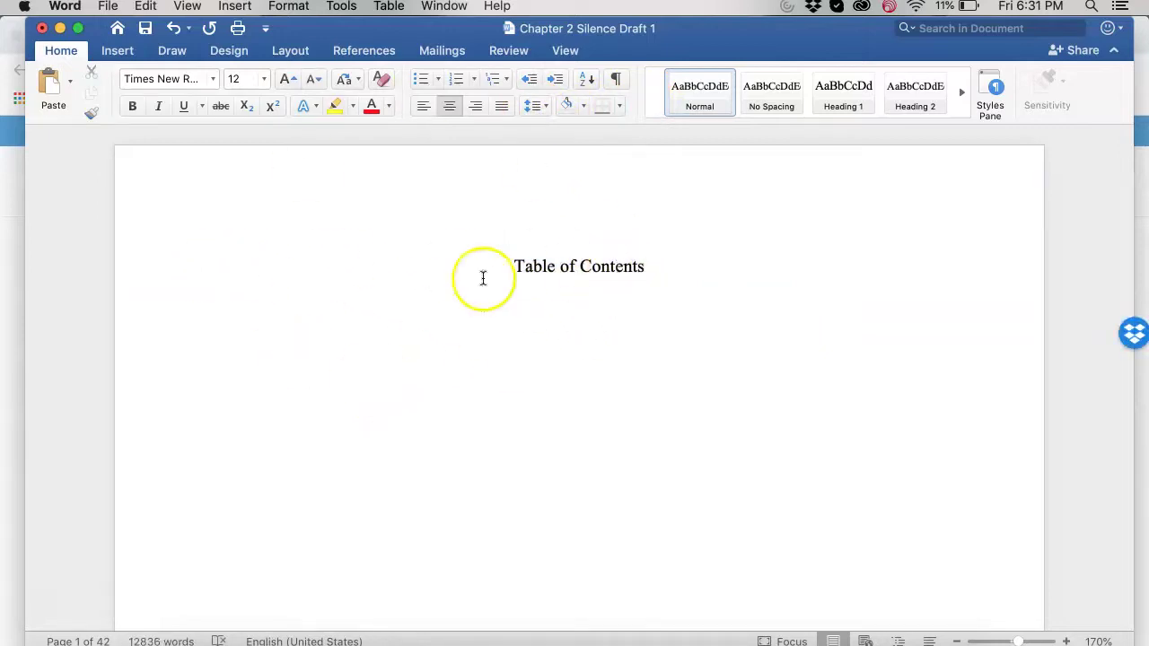
Open Index and Tables on the Table of Contents tab, keeping the From template format
left_click(244, 7)
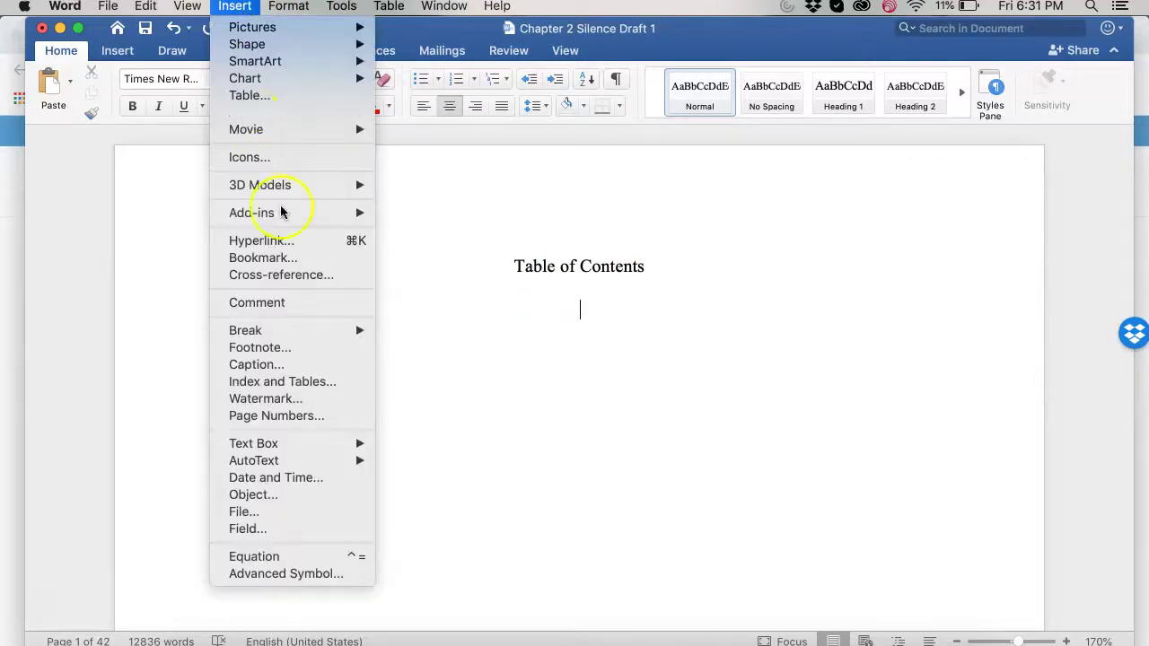
left_click(309, 381)
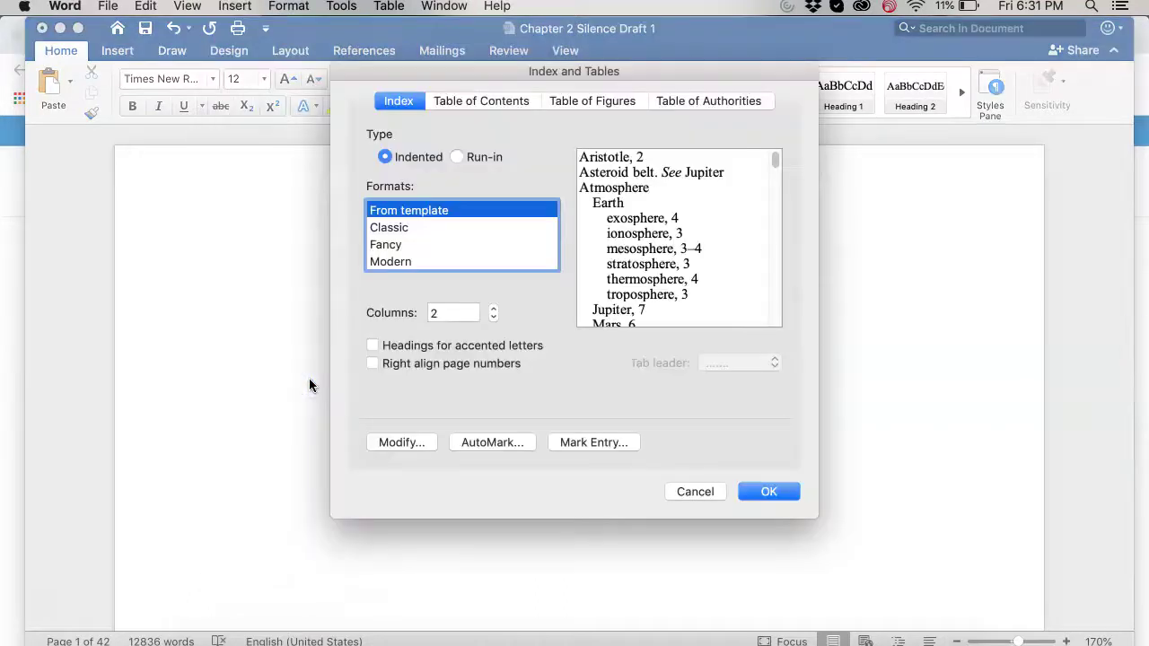
left_click(476, 99)
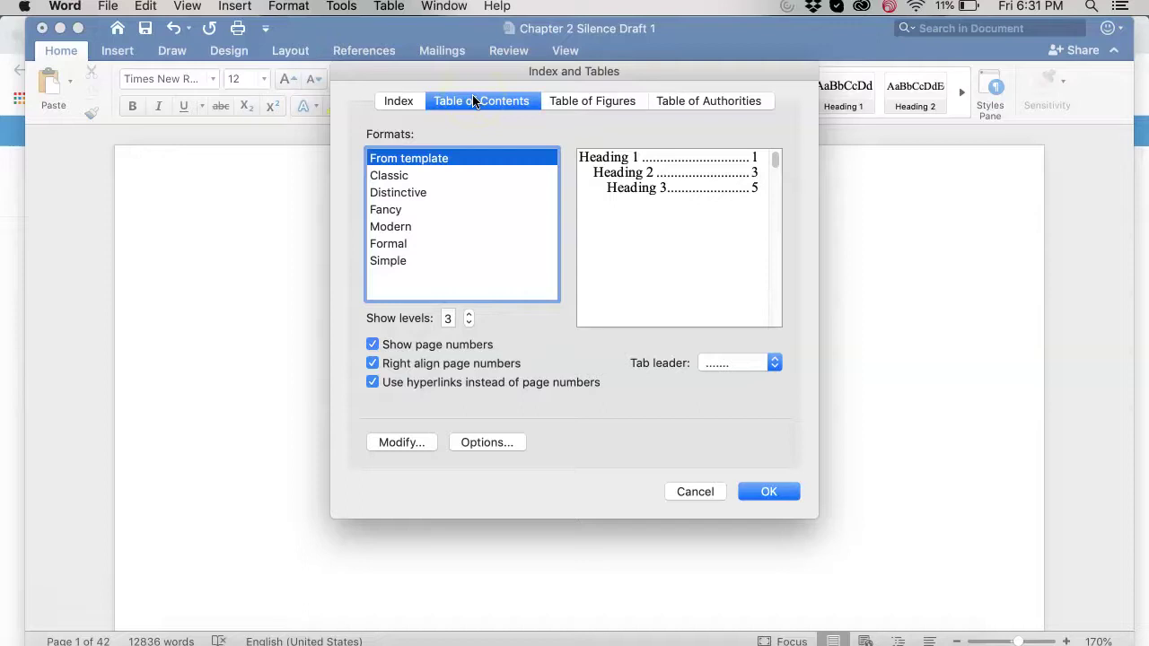
left_click(456, 162)
Set Show levels to 2 for the table of contents
left_click(468, 314)
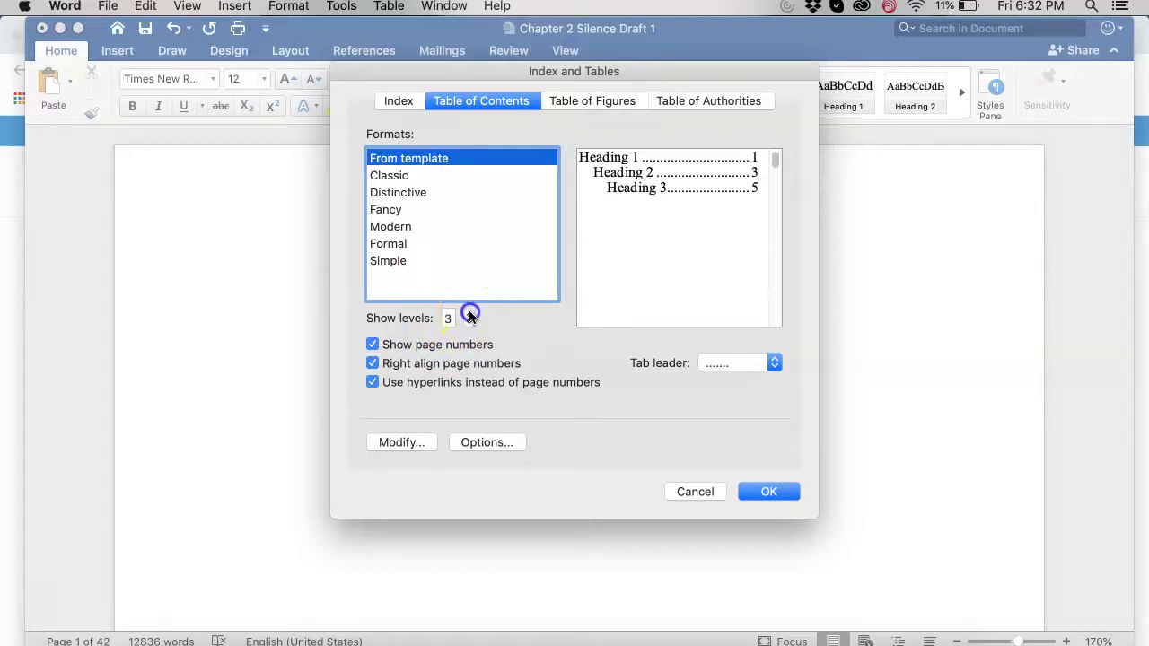
left_click(466, 325)
left_click(466, 325)
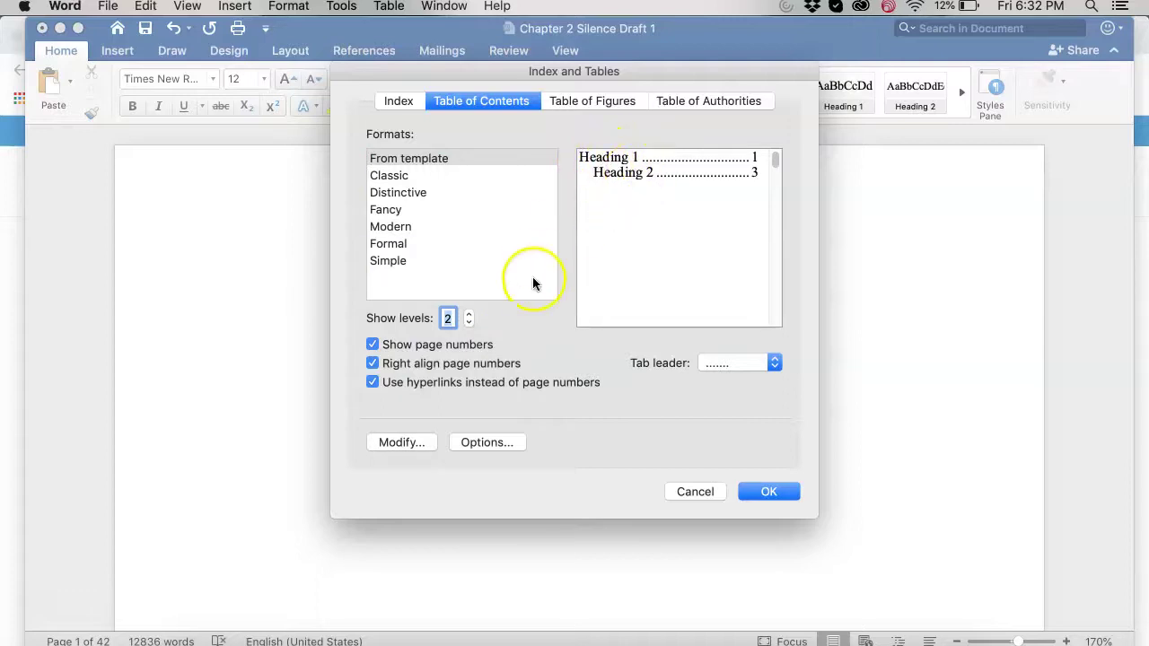
left_click(468, 313)
left_click(467, 321)
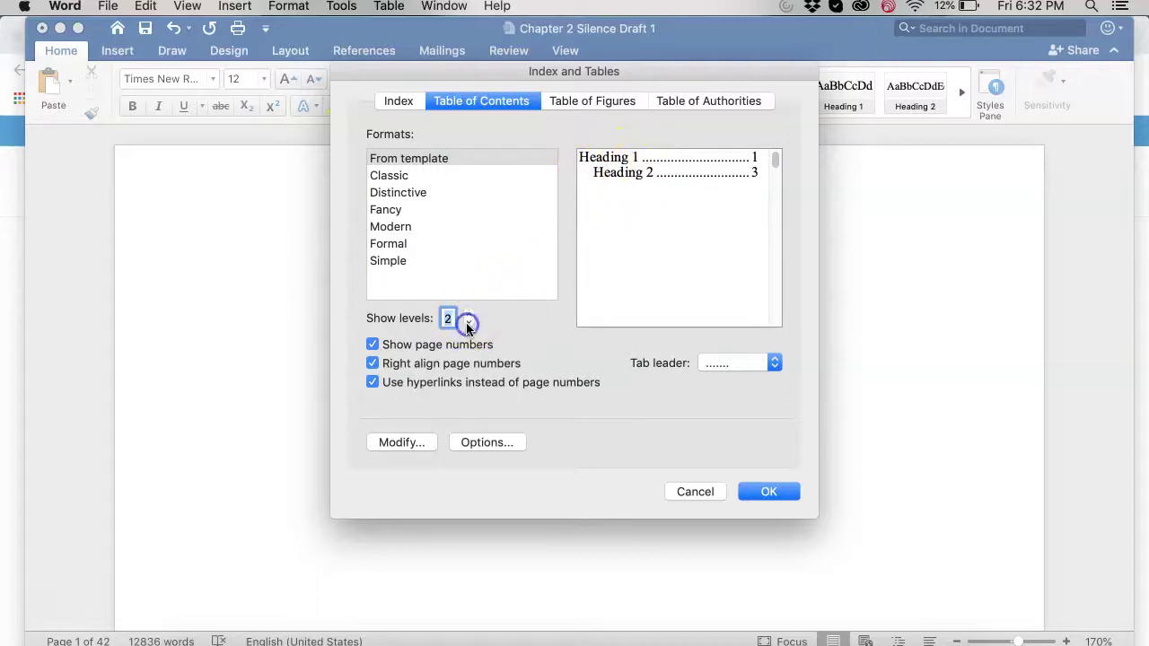
Insert the dotted-leader contents listing Chapter 4 and its sections, then select all its entry lines
left_click(769, 492)
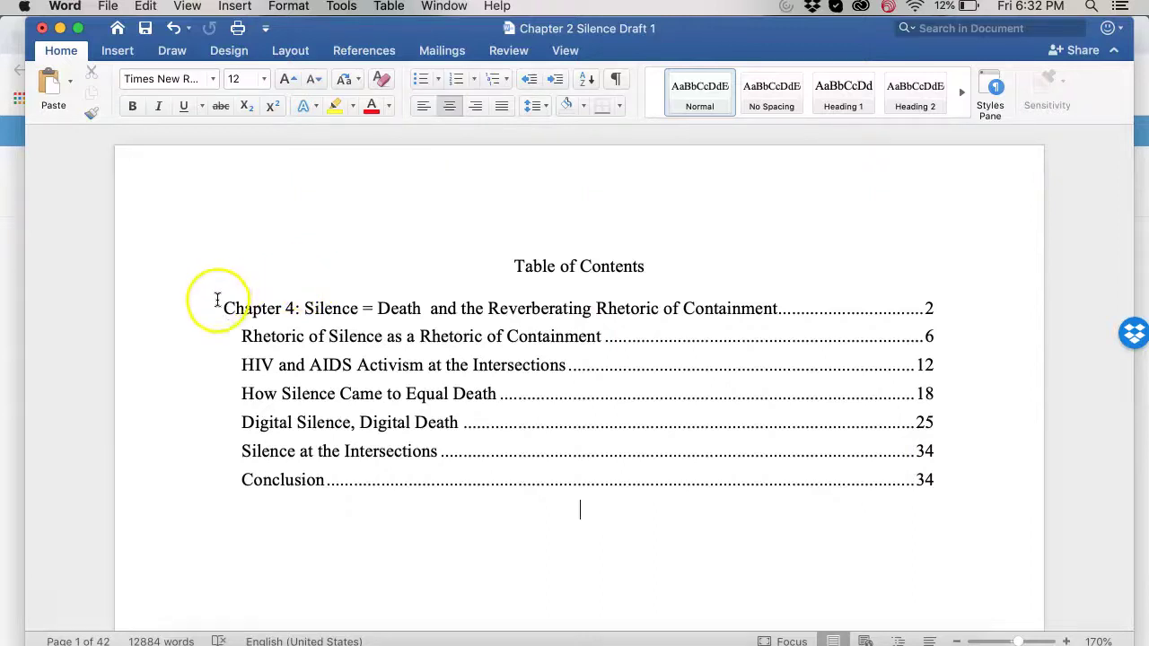
left_click(217, 299)
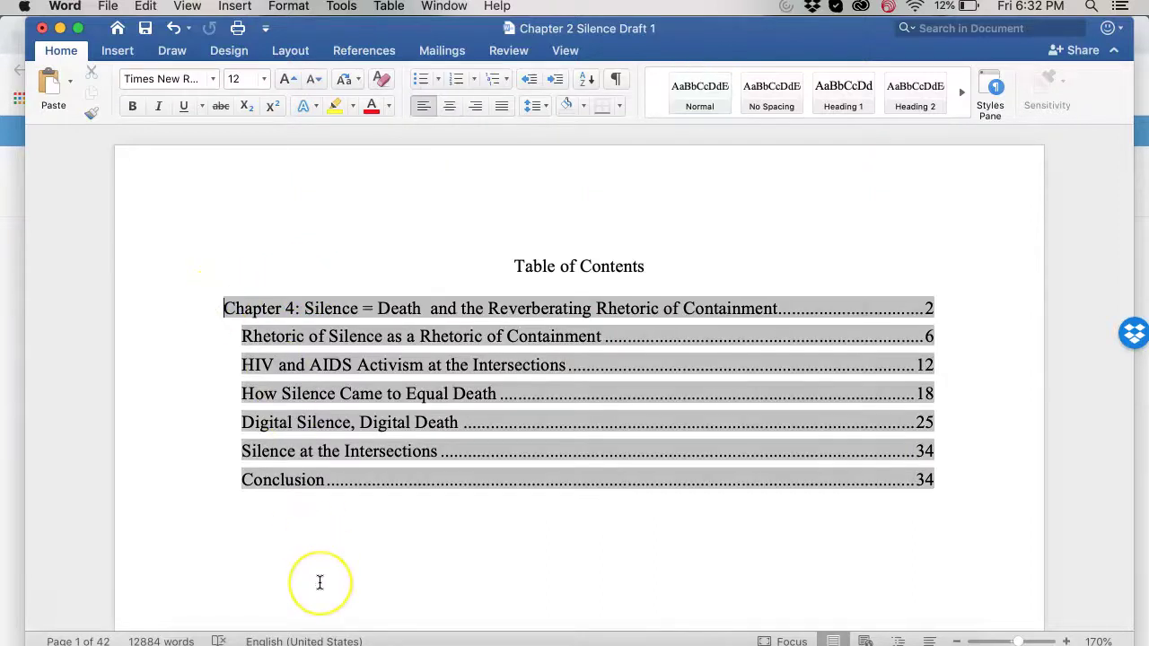
left_click(163, 306)
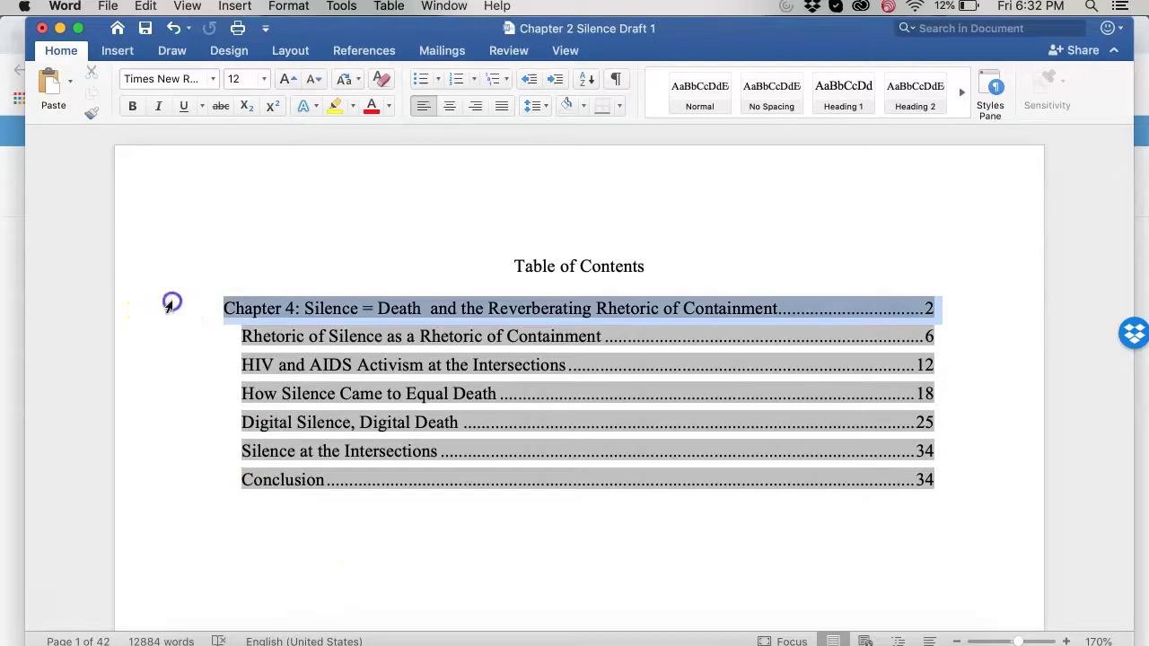
left_click_drag(165, 303, 182, 493)
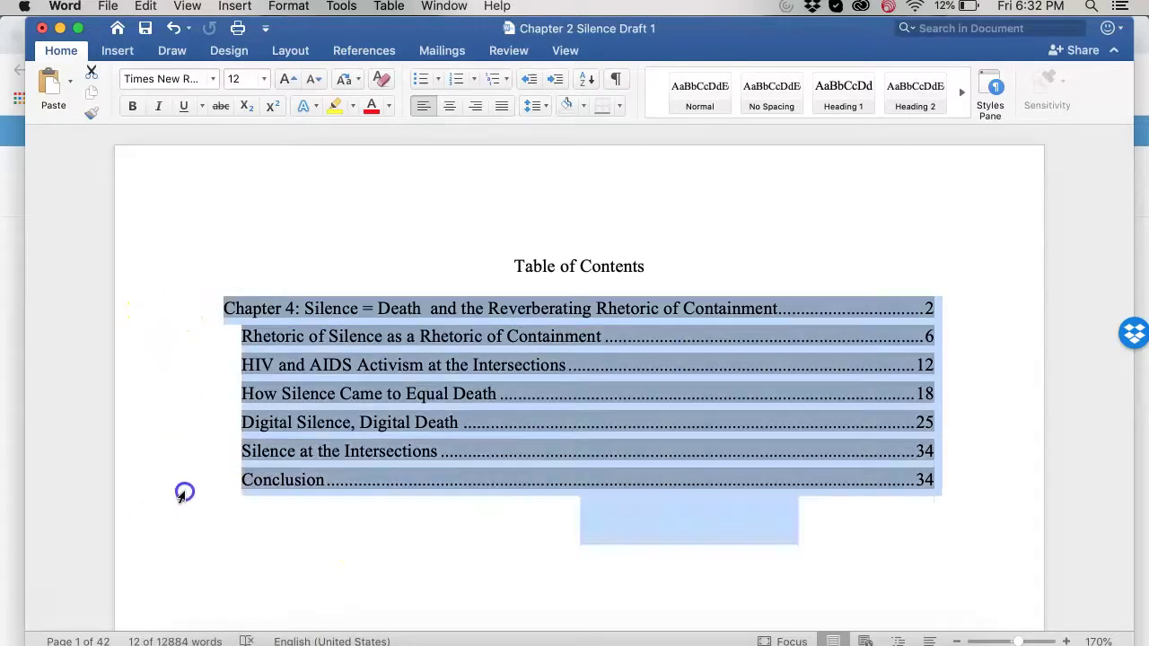
left_click(186, 6)
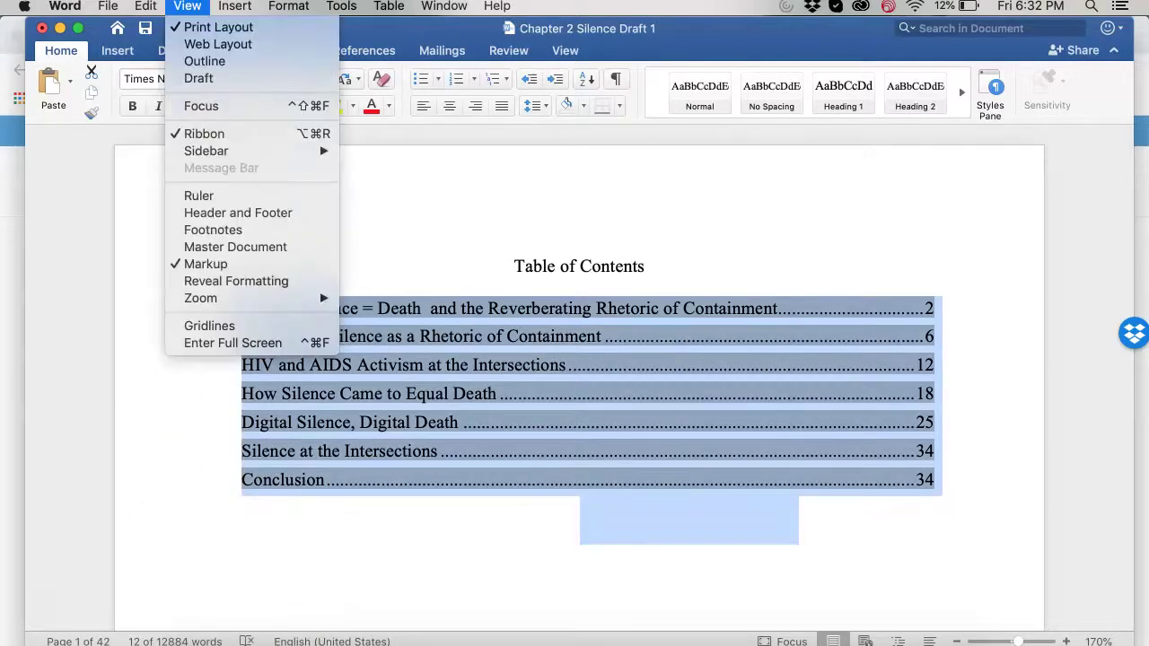
Show the ruler, line up all contents entries at the left margin, and select the section entries
left_click(223, 196)
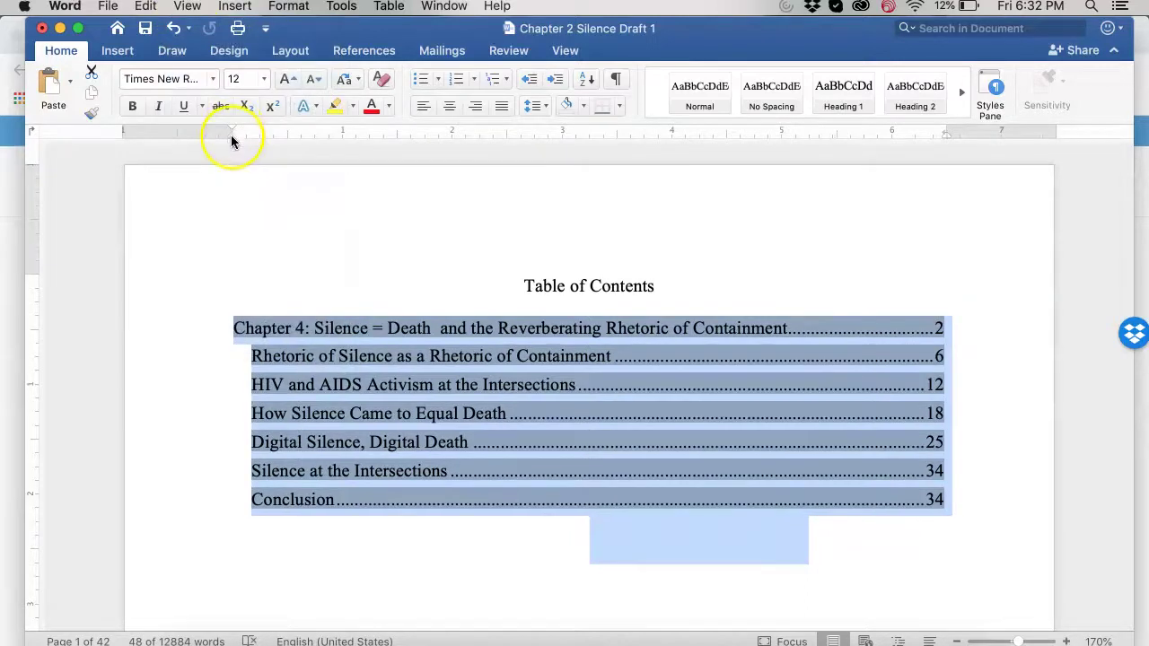
left_click_drag(231, 135, 288, 137)
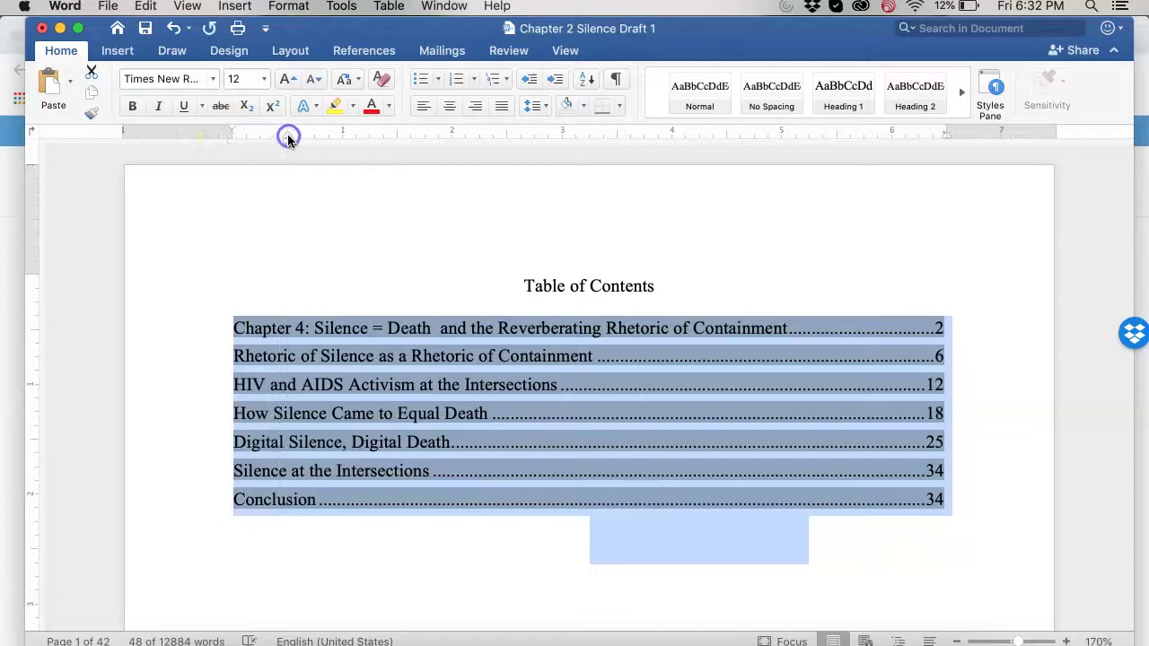
left_click(169, 350)
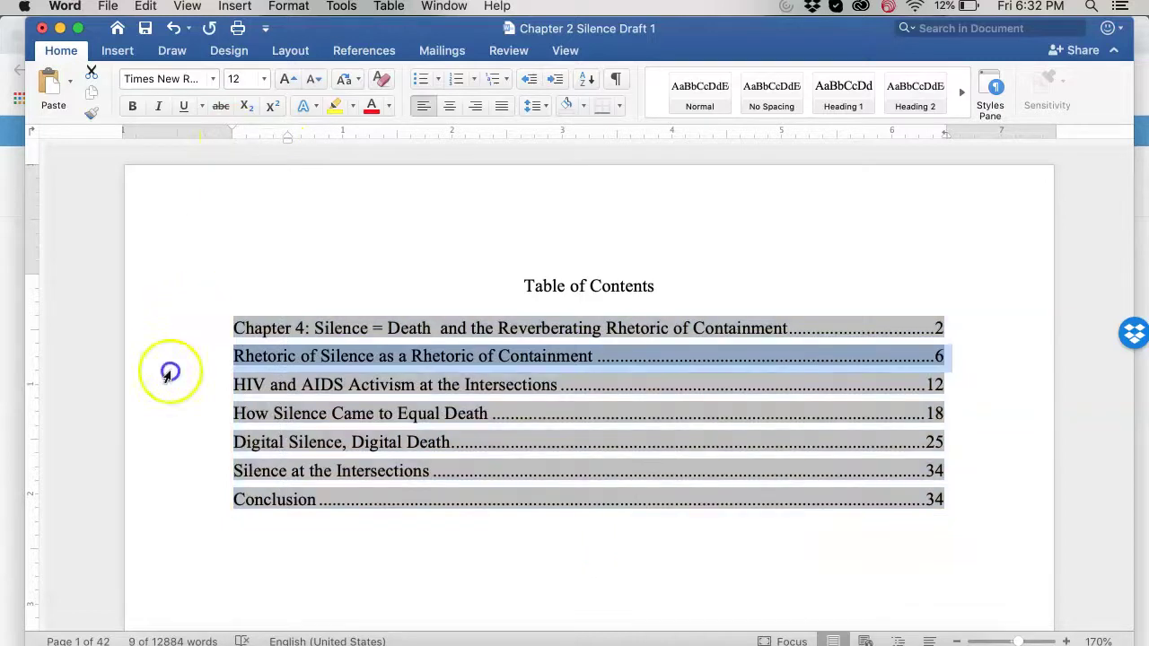
left_click_drag(170, 371, 169, 494)
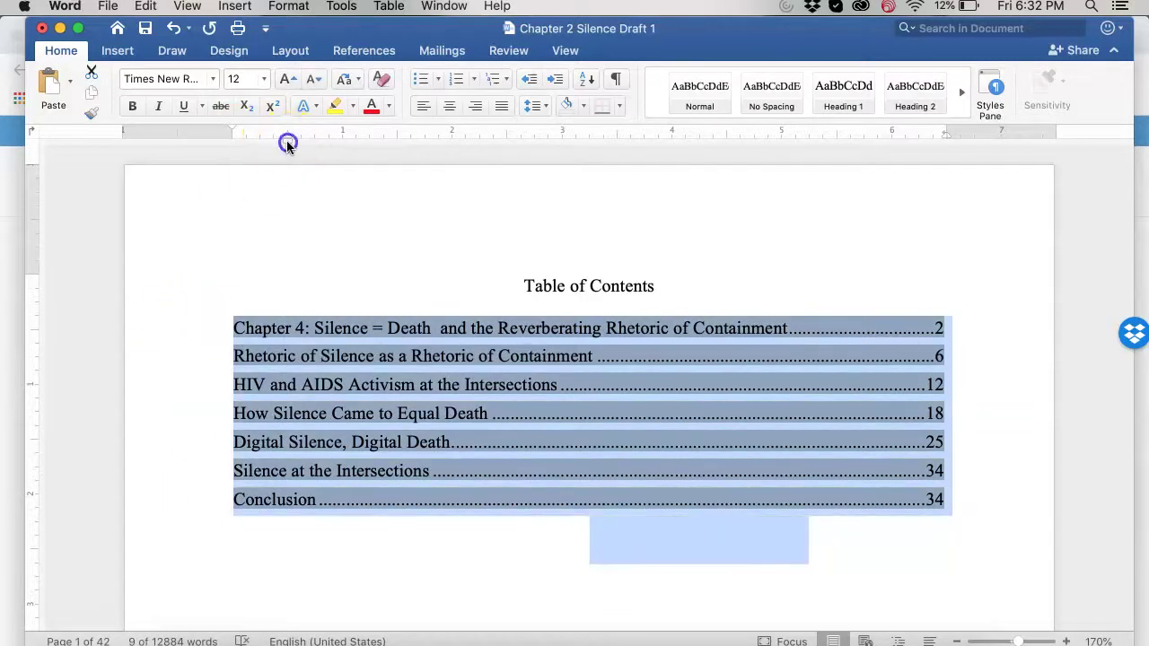
left_click(162, 350)
left_click_drag(141, 356, 149, 538)
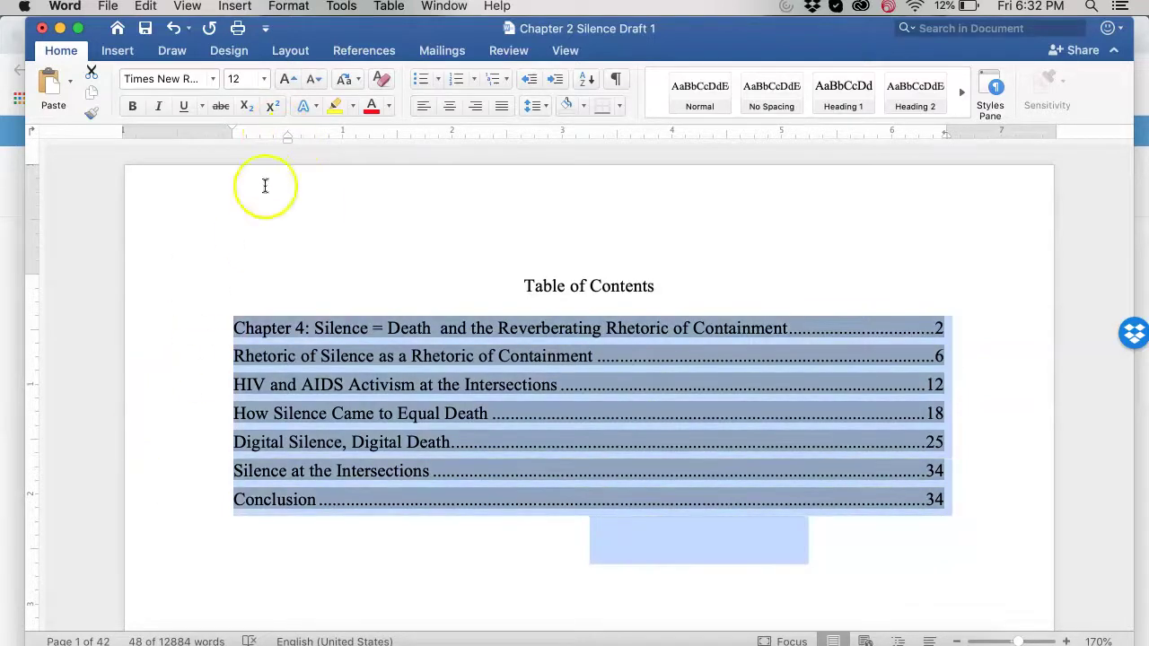
Indent the section entries from 'Rhetoric of Silence' to 'Conclusion' beneath the Chapter 4 entry
left_click(230, 128)
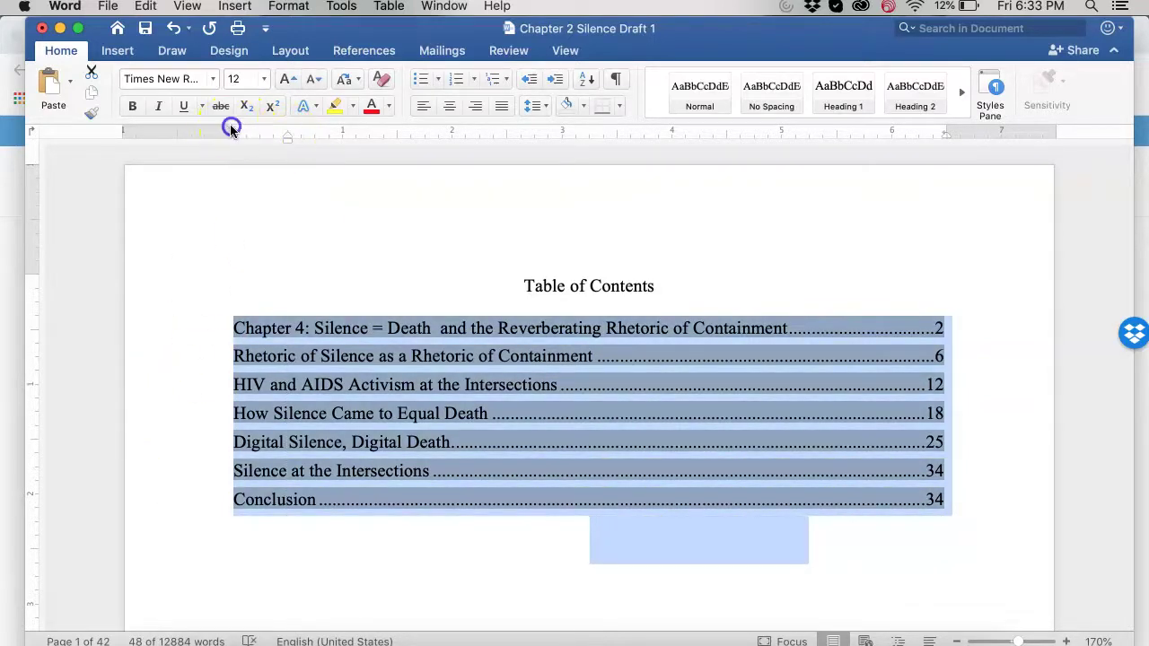
mouse_move(231, 129)
left_mouse_down()
mouse_move(285, 123)
mouse_move(228, 129)
left_mouse_up()
mouse_move(169, 351)
left_mouse_down()
mouse_move(169, 500)
mouse_move(174, 383)
mouse_move(192, 359)
left_mouse_up()
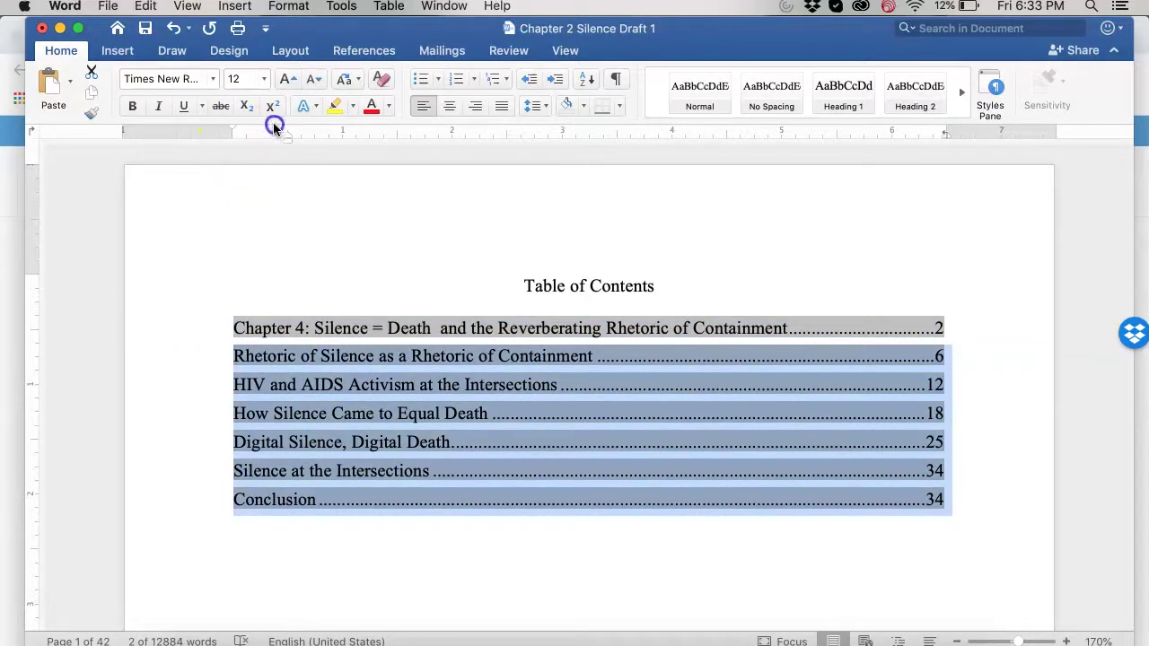
mouse_move(233, 133)
left_mouse_down()
mouse_move(300, 131)
mouse_move(287, 133)
left_mouse_up()
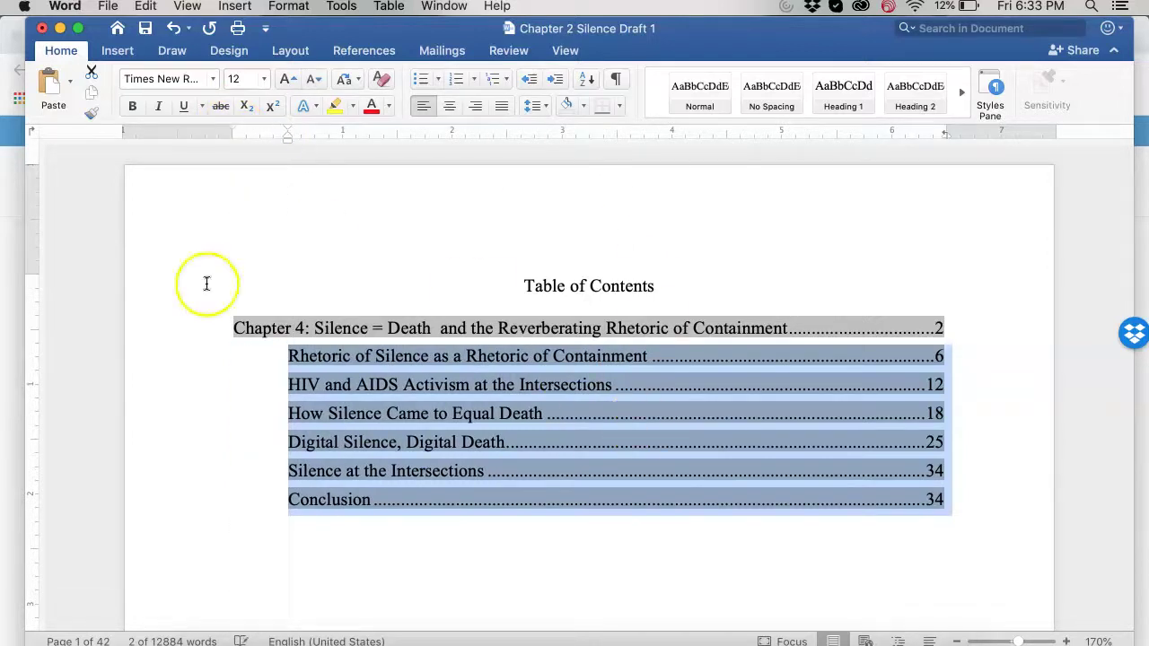
left_click_drag(179, 295, 180, 472)
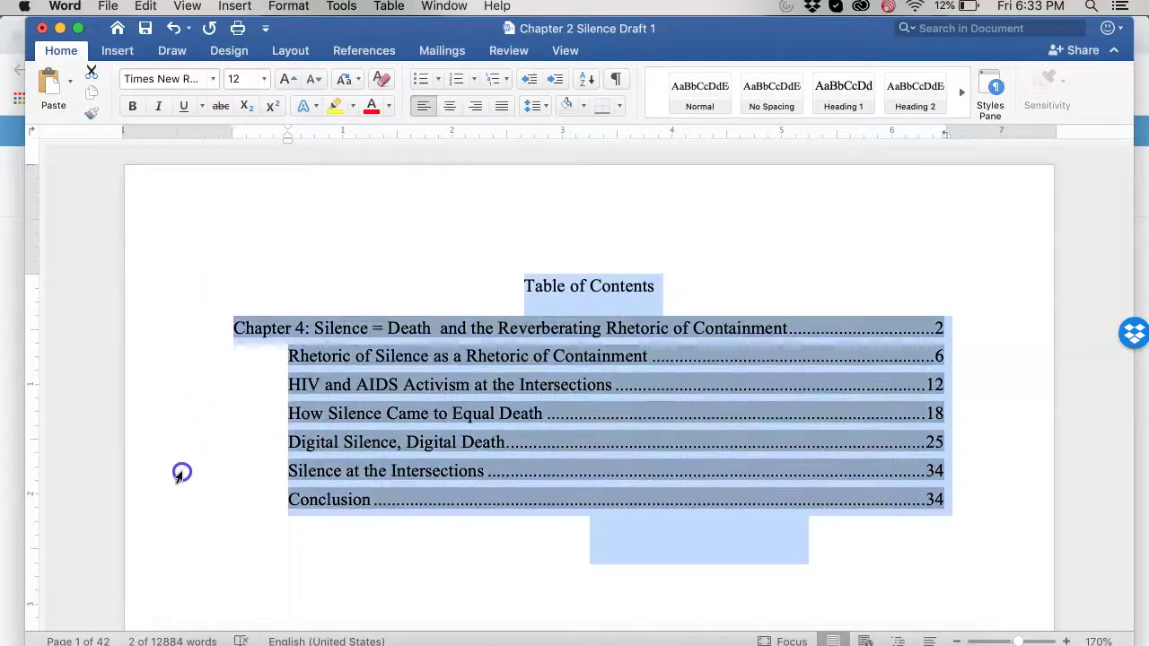
Set the selected table of contents to 2.0 line spacing, then deselect it
left_click(534, 106)
left_click(567, 197)
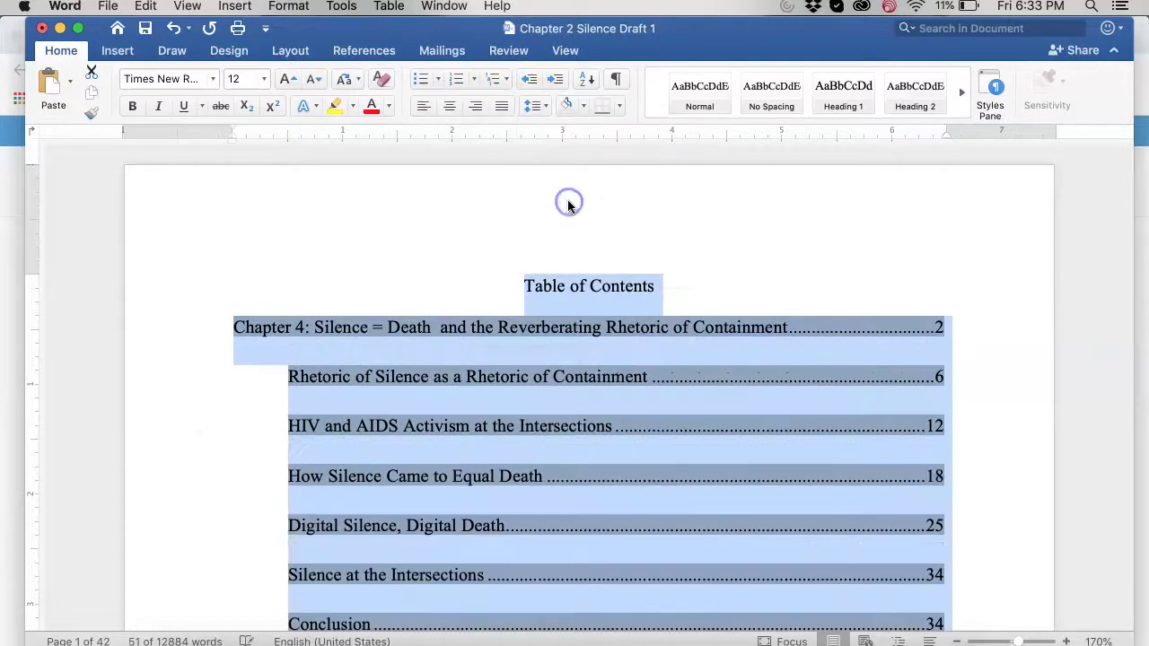
scroll(898, 376, "down", 3)
left_click(1019, 346)
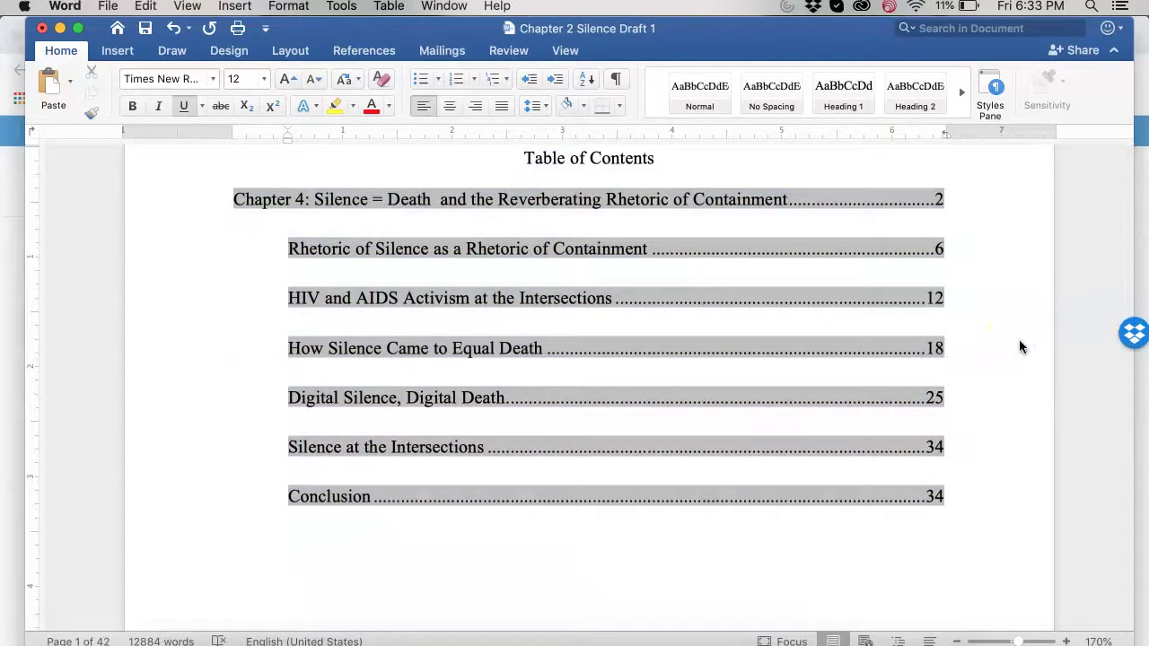
scroll(990, 243, "up", 1)
left_click(625, 188)
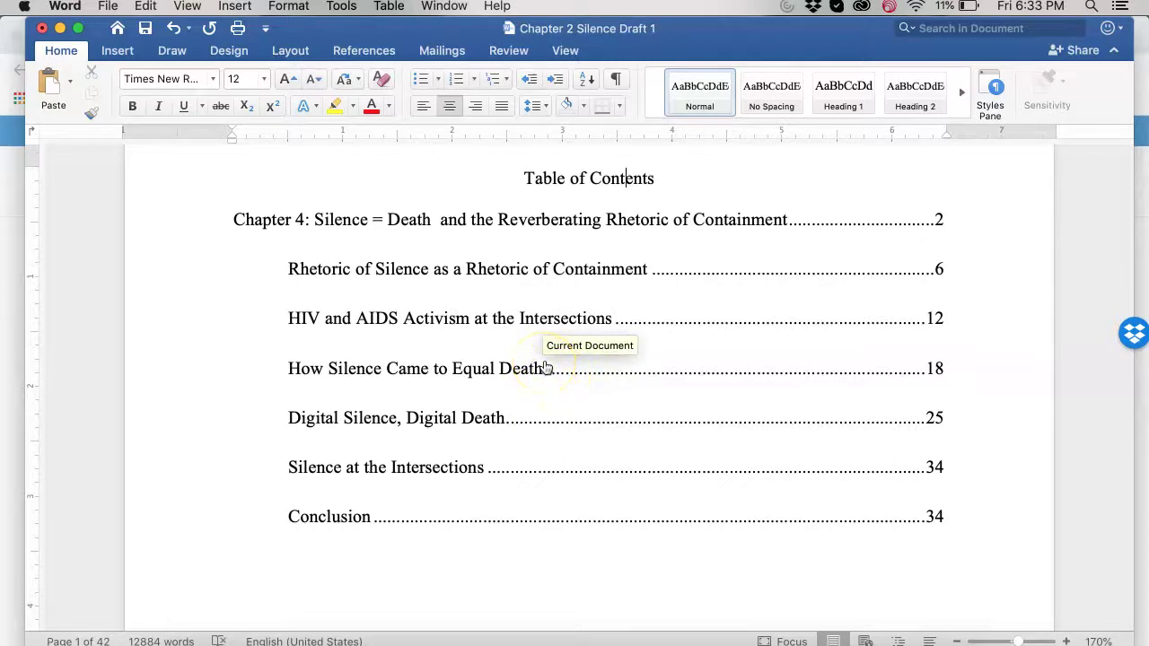
Update the table of contents field with 'Update page numbers only'
right_click(544, 368)
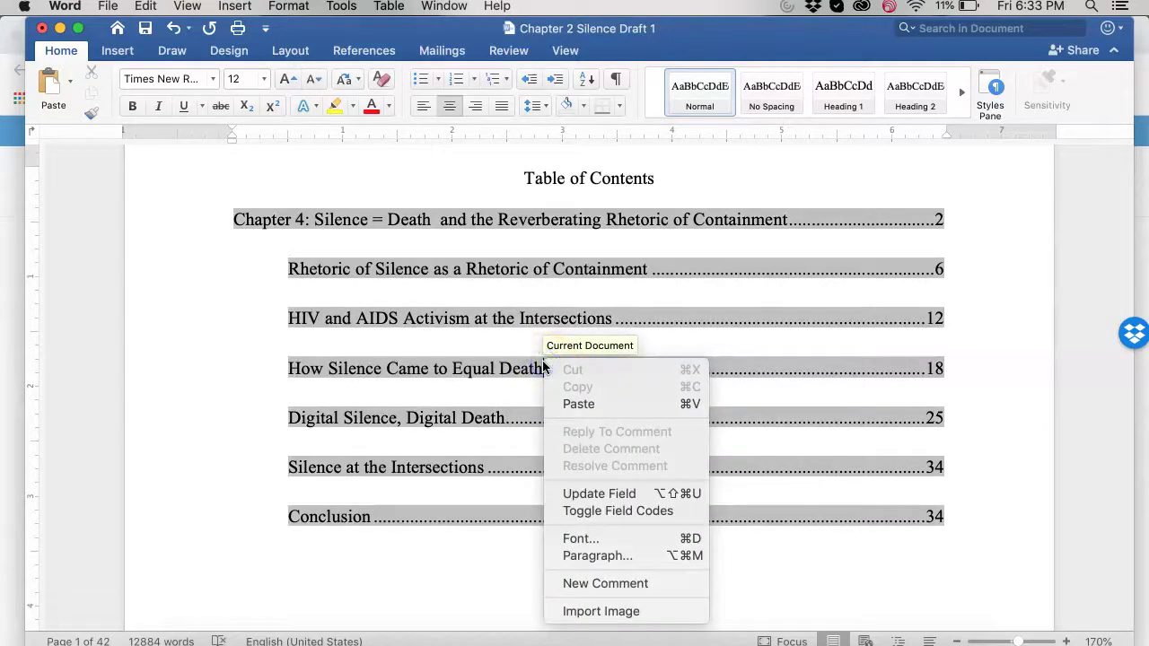
left_click(703, 513)
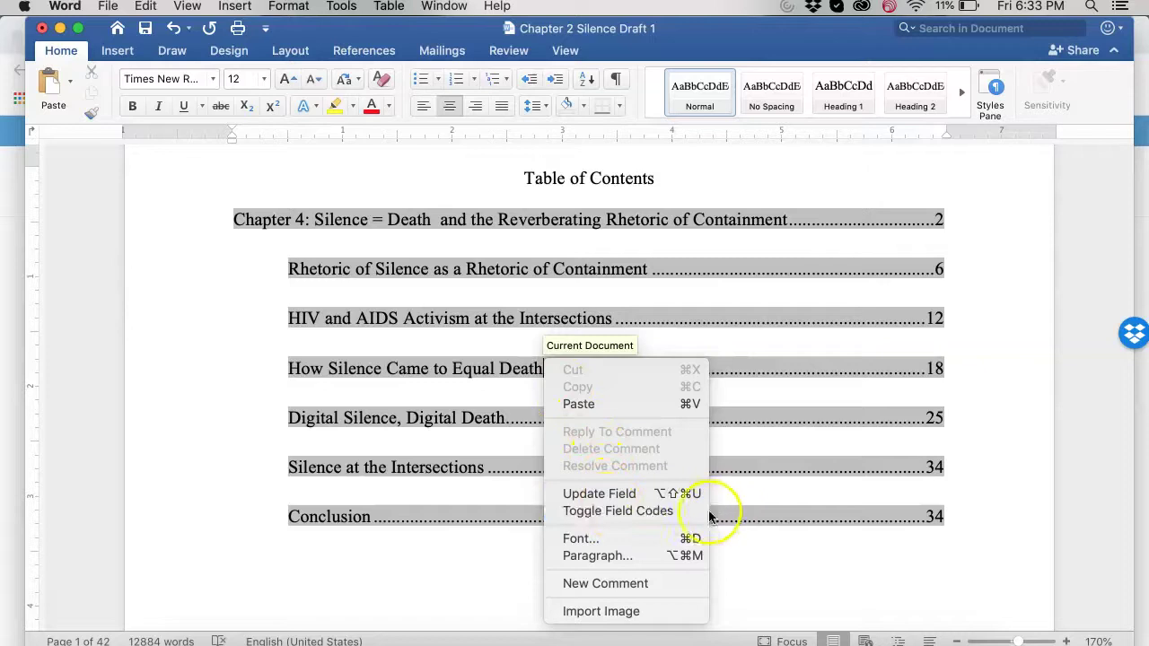
left_click(687, 496)
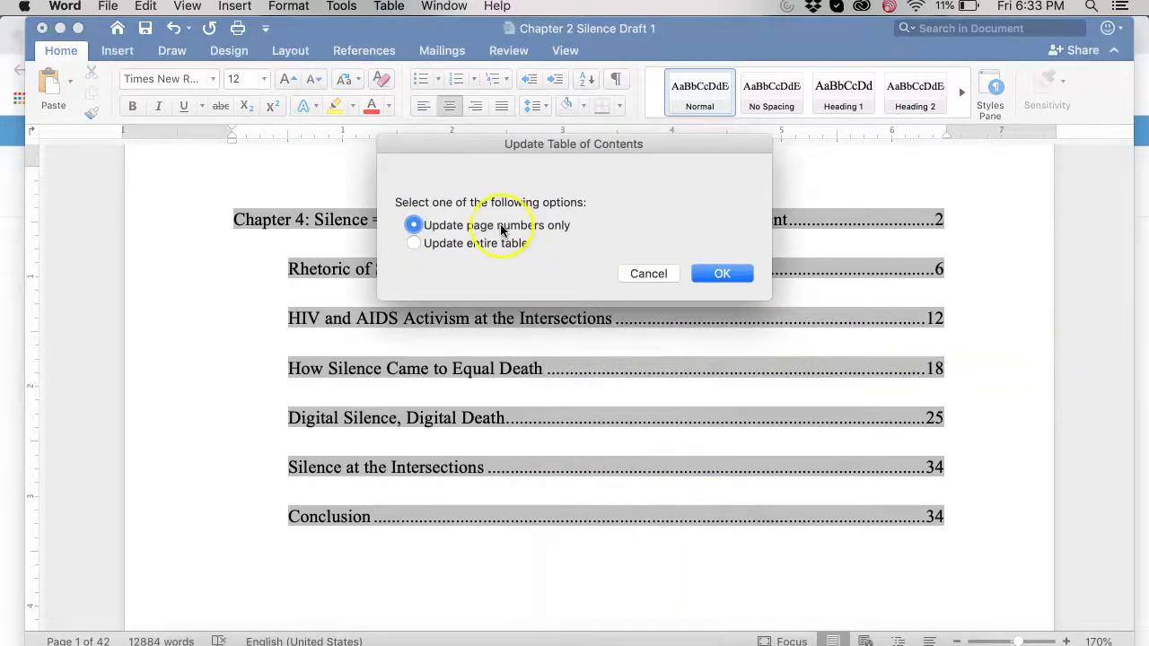
left_click(498, 243)
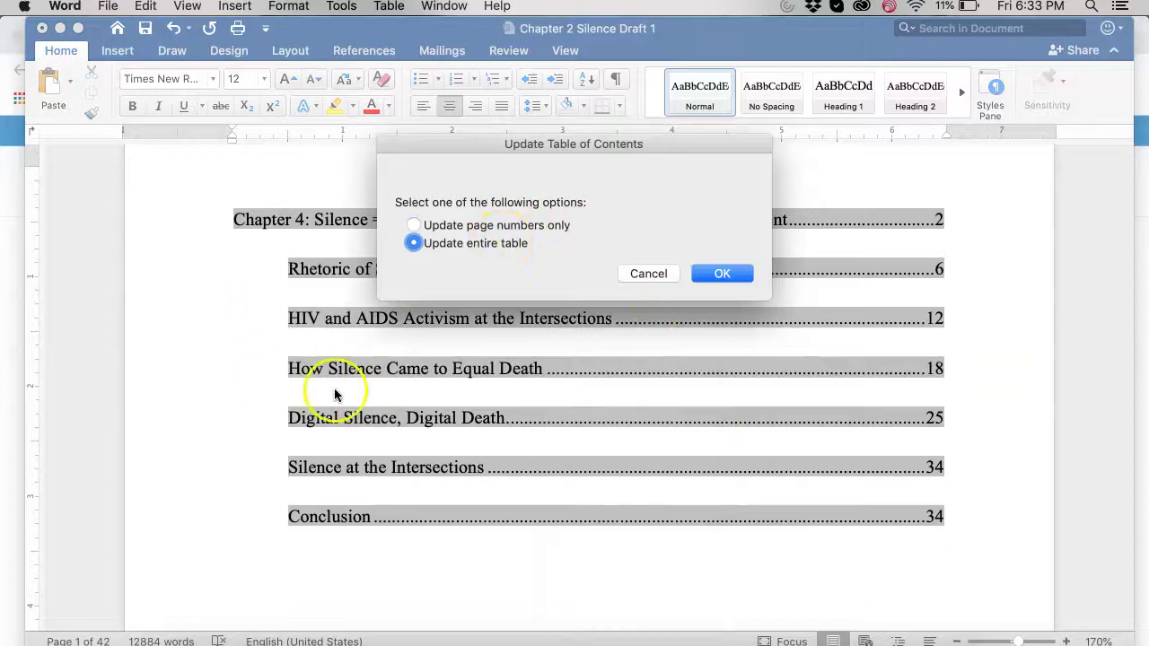
left_click(461, 226)
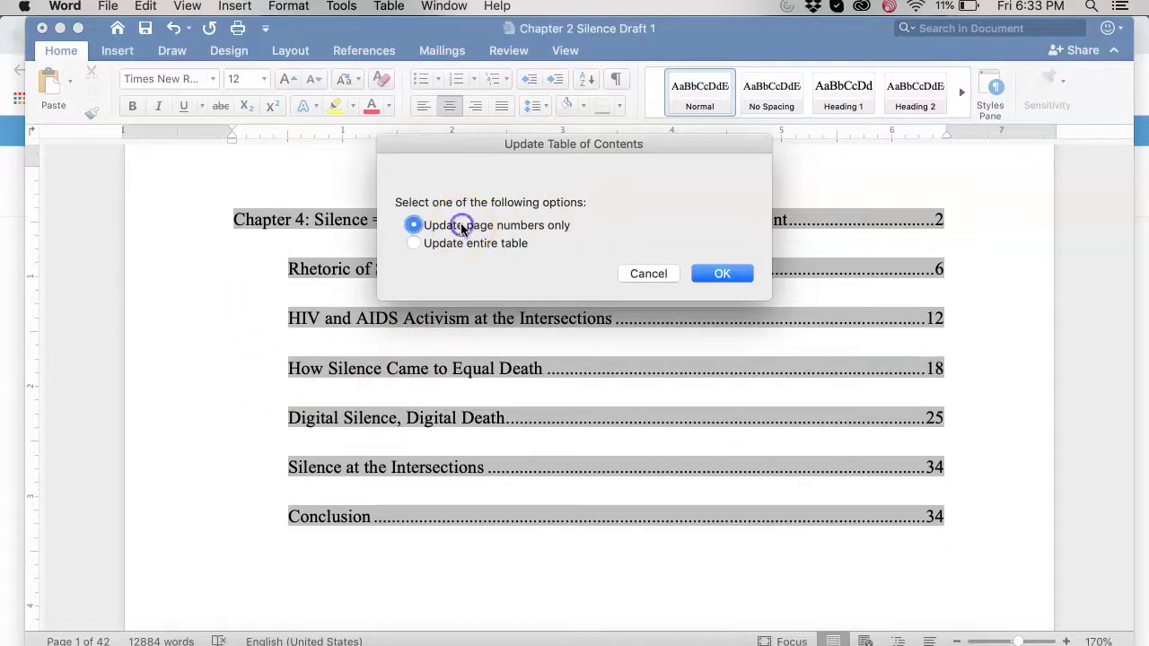
left_click(714, 273)
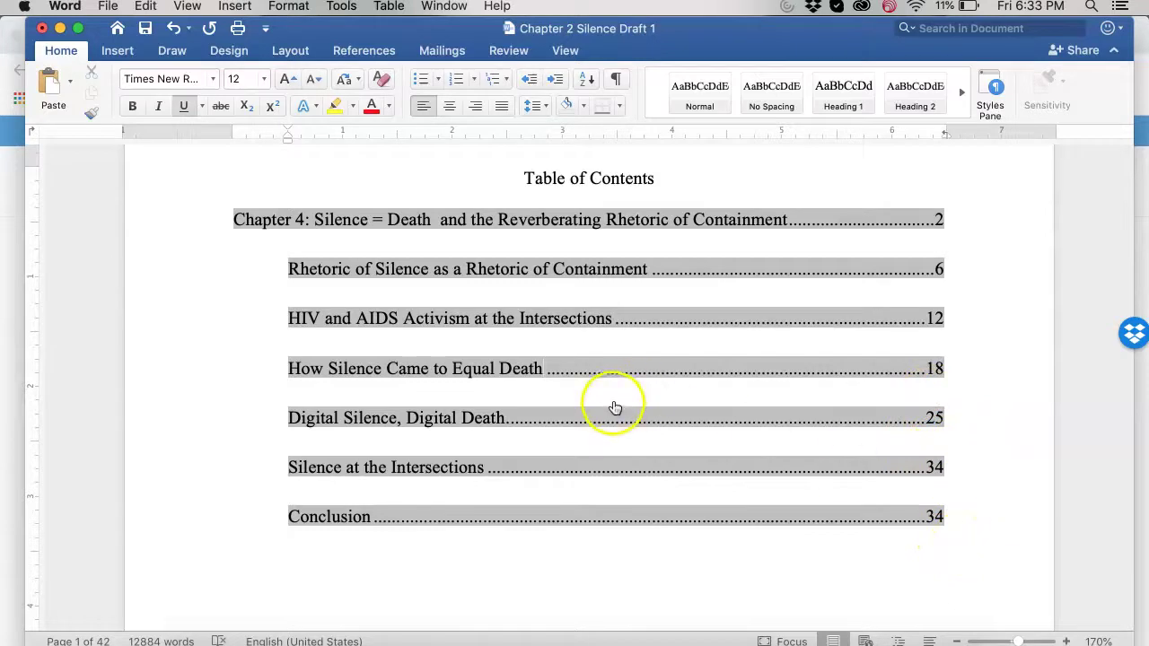
Run the page-numbers-only table of contents update a second time
right_click(661, 368)
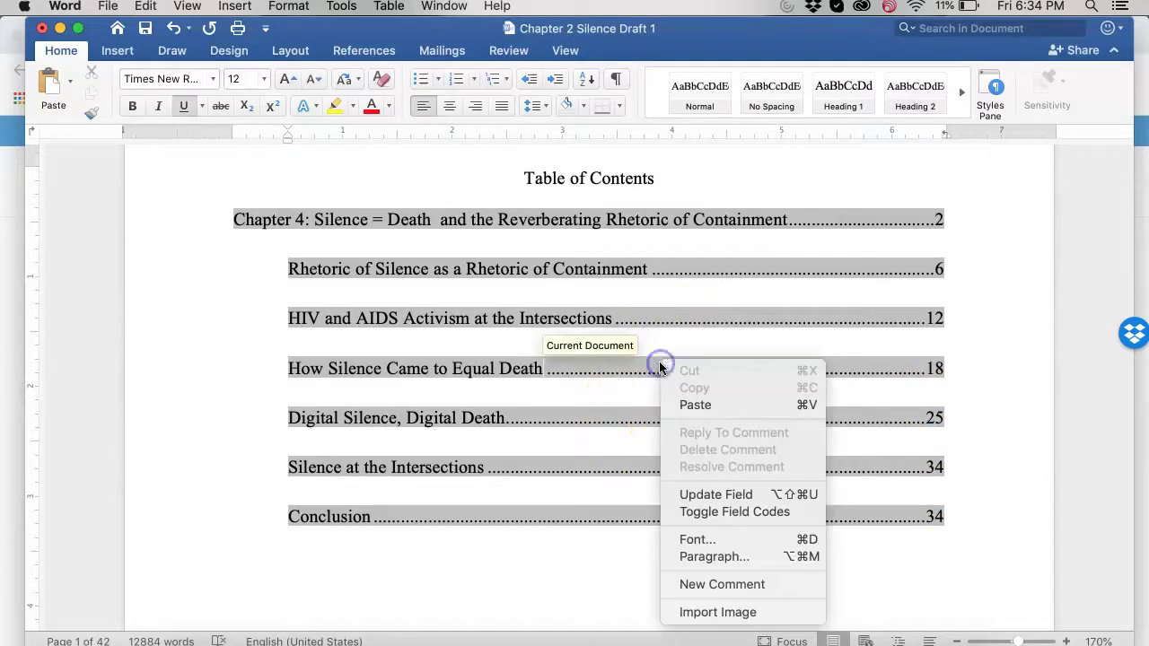
left_click(734, 494)
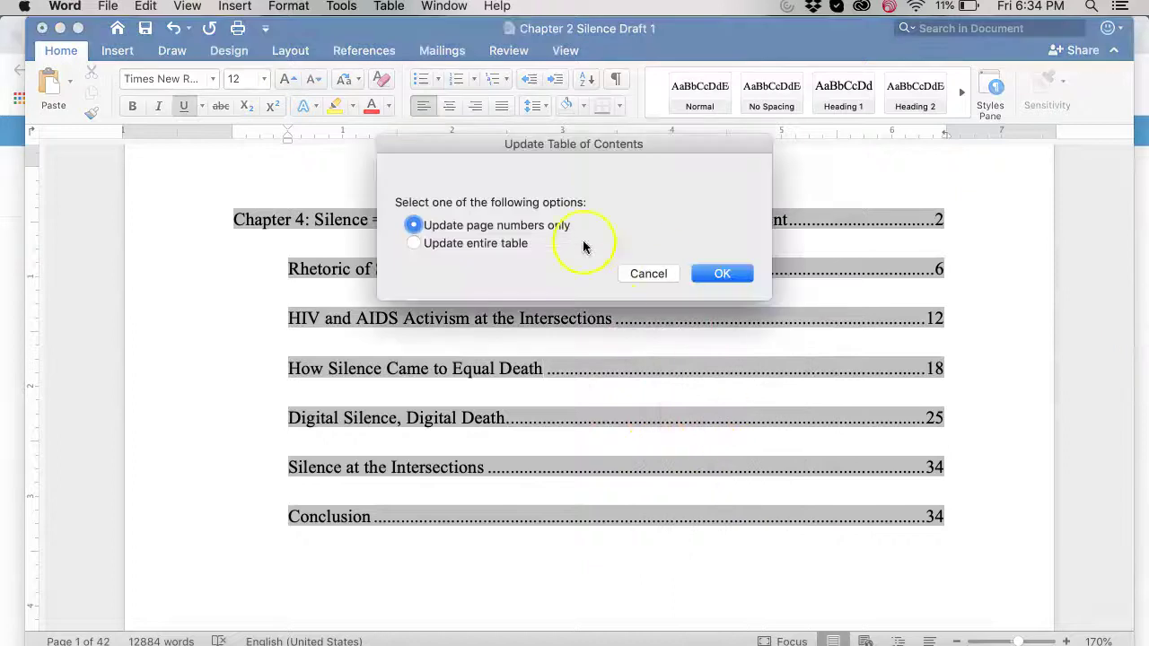
left_click(723, 274)
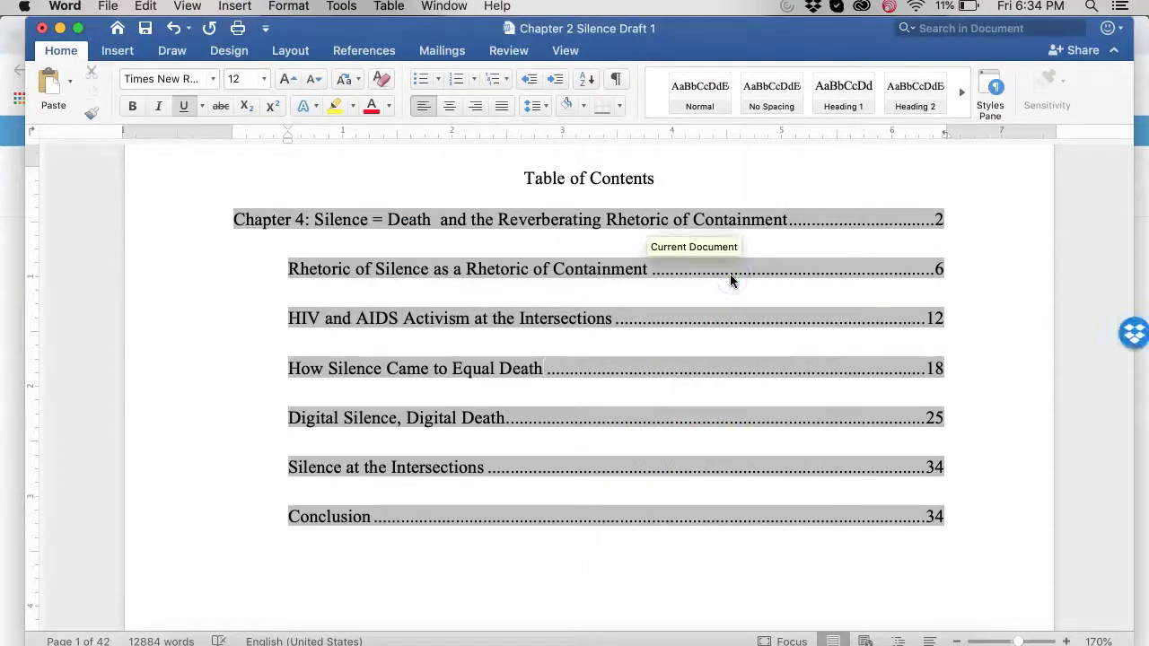
left_click(698, 180)
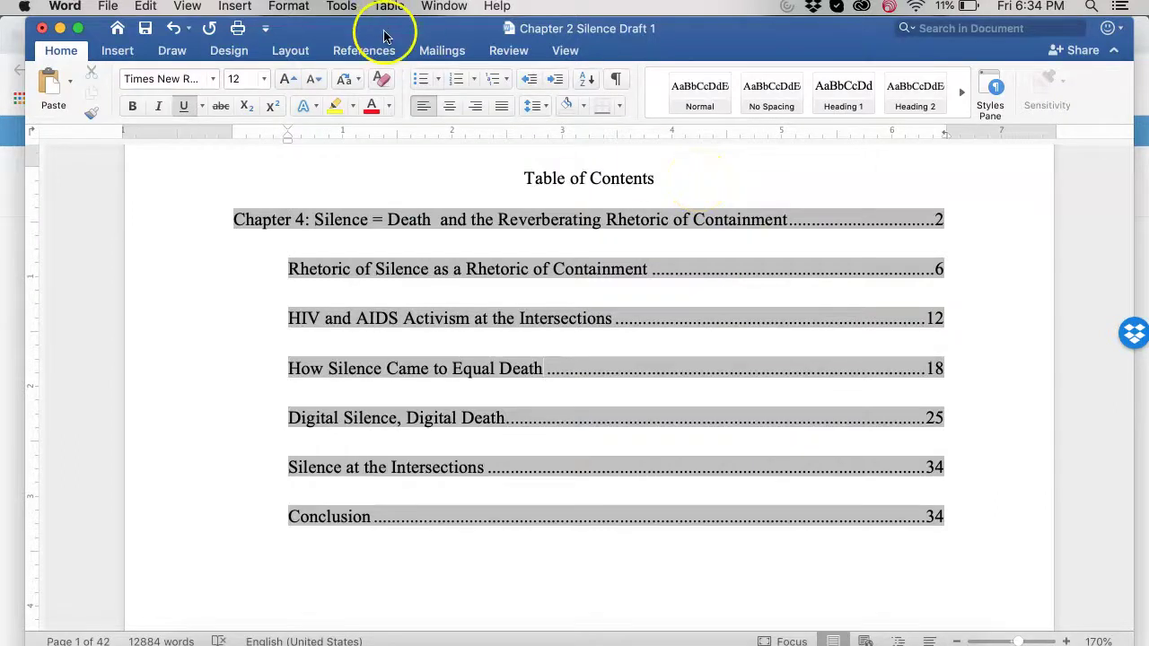
Show the Navigation sidebar listing the document headings from the View menu
left_click(187, 7)
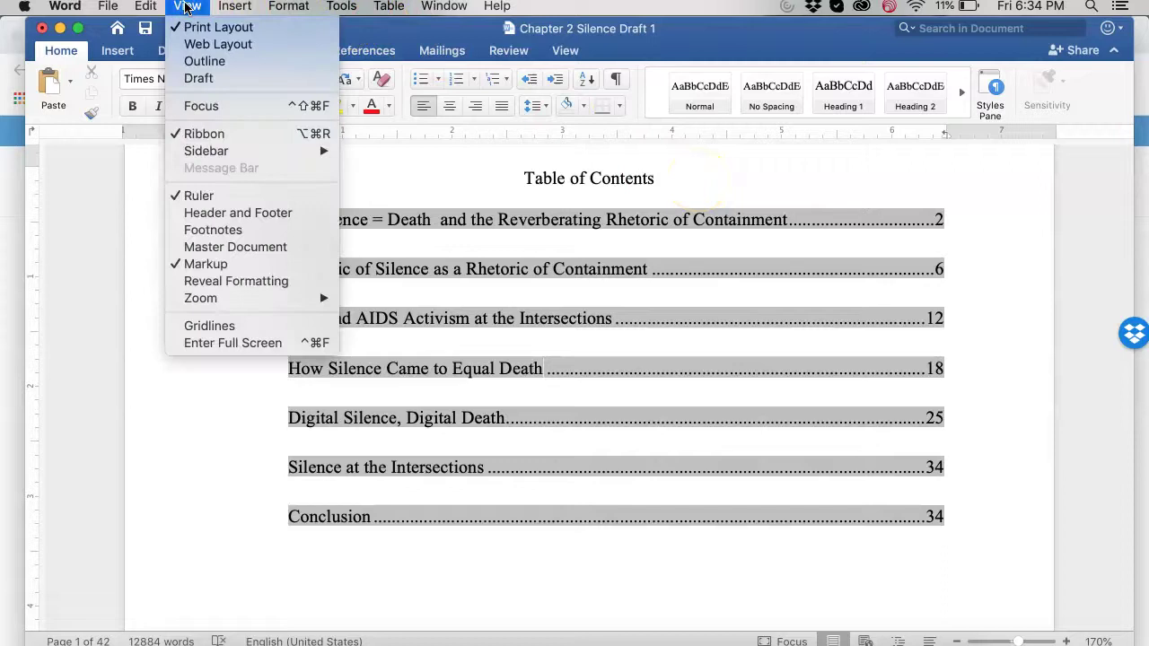
mouse_move(208, 149)
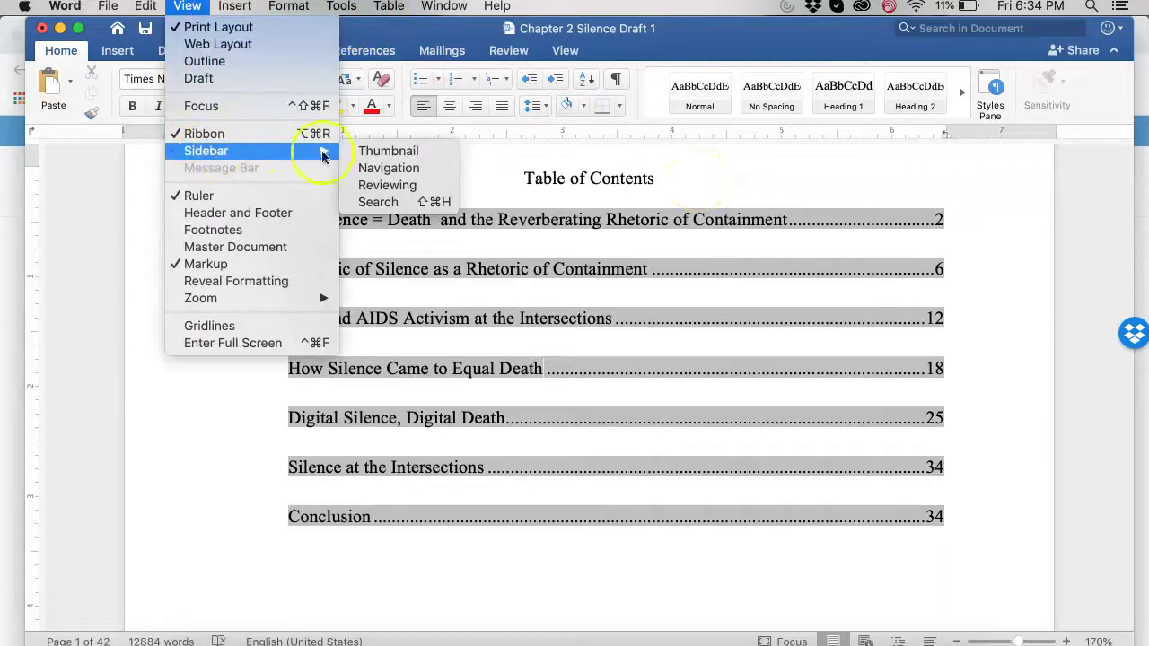
left_click(397, 168)
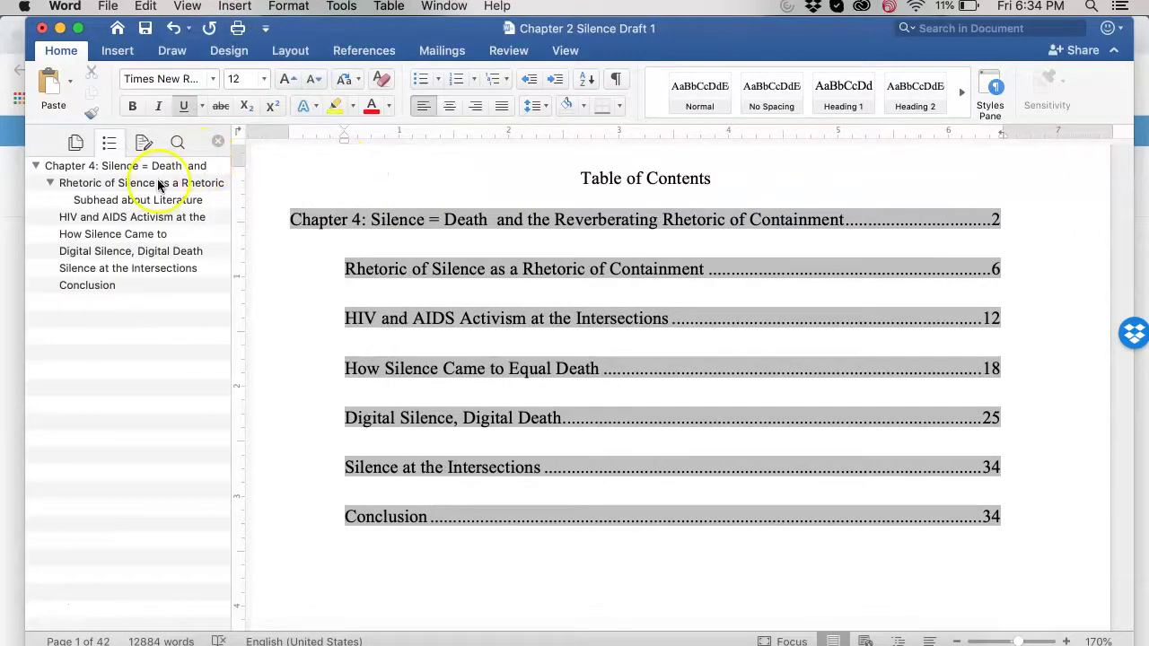
Jump through the Literature, HIV and AIDS Activism, Silence and Digital Death headings, ending at Chapter 4
left_click(149, 199)
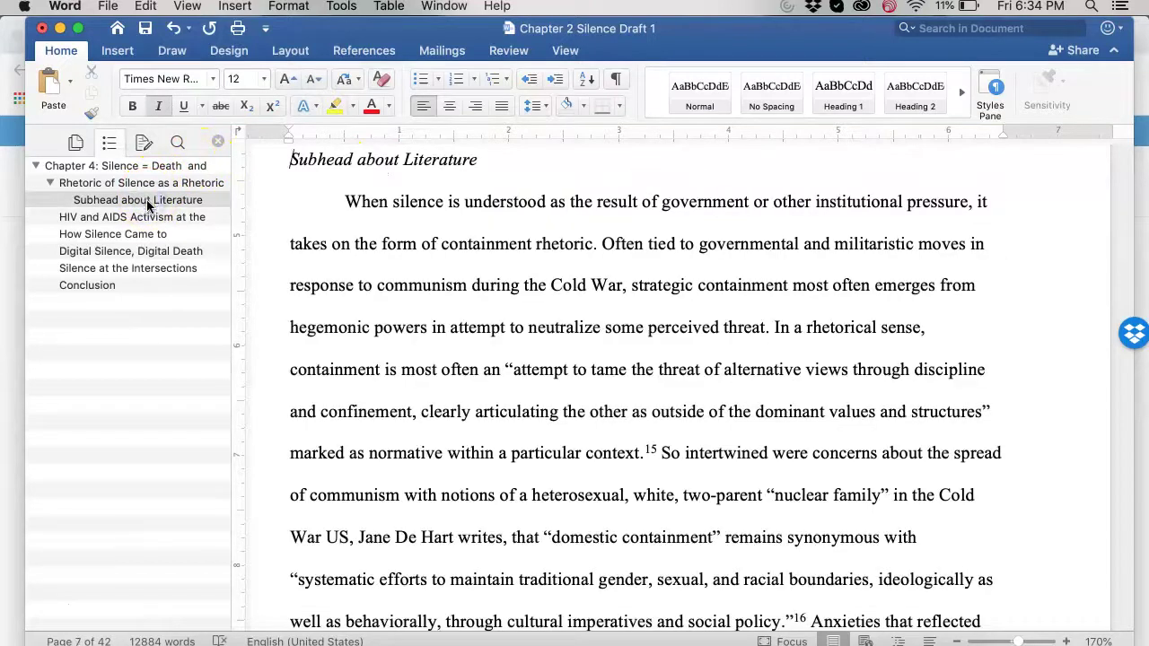
left_click(142, 218)
left_click(132, 235)
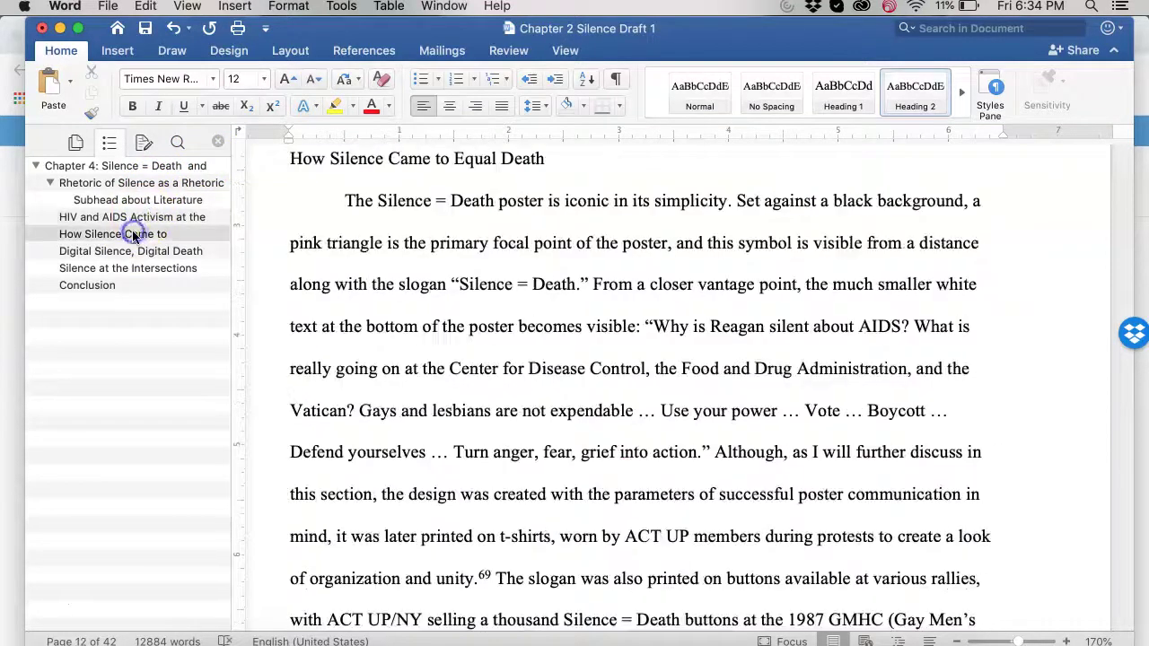
left_click(133, 252)
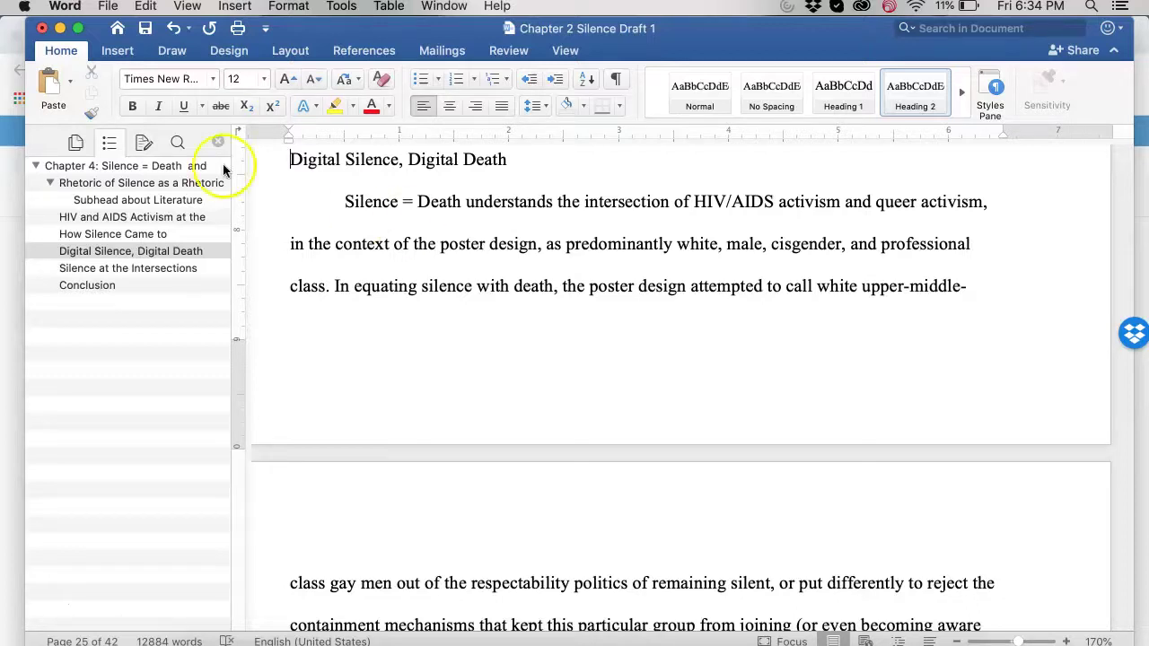
left_click(148, 167)
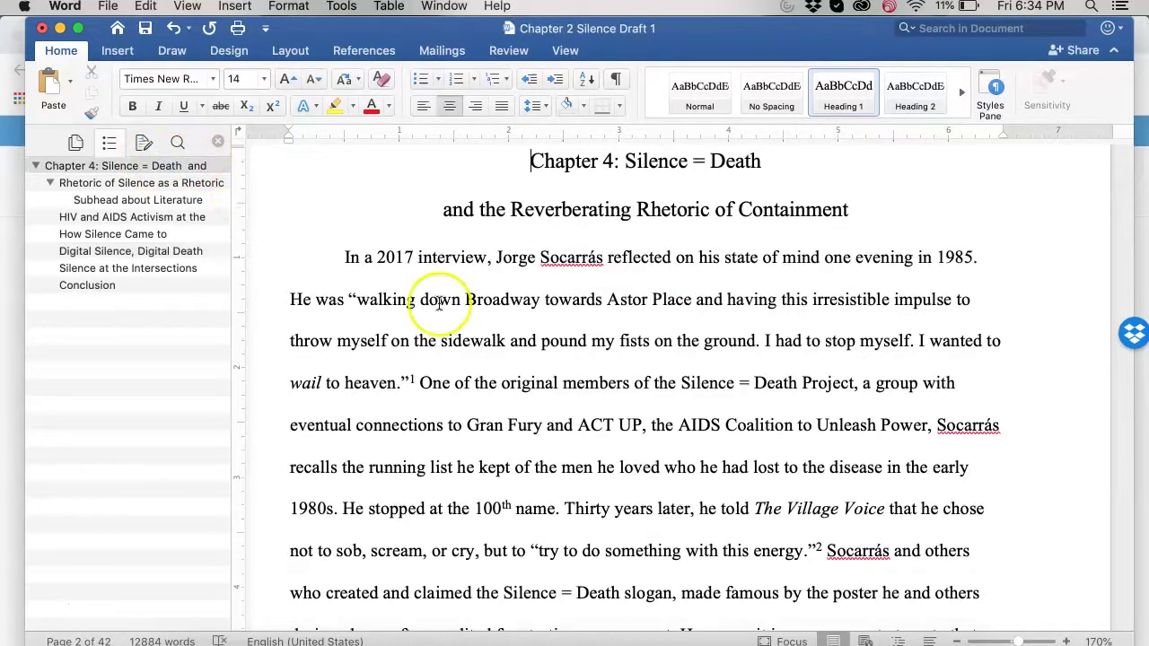